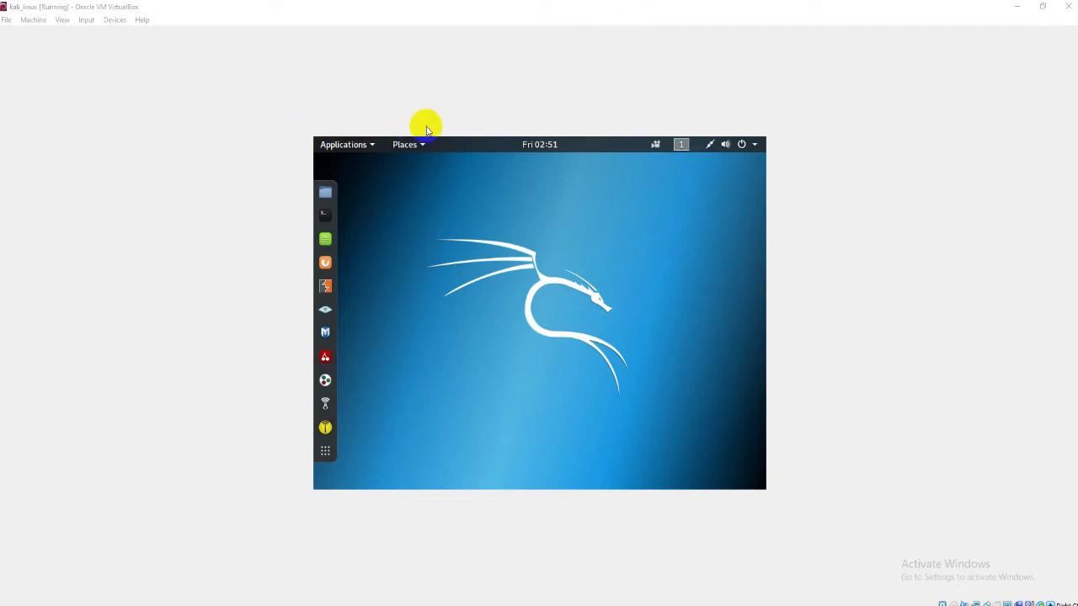
Set the Kali display resolution to 1856 × 1392 (4:3), keep the change, and put the virtual machine in full-screen mode
click(322, 150)
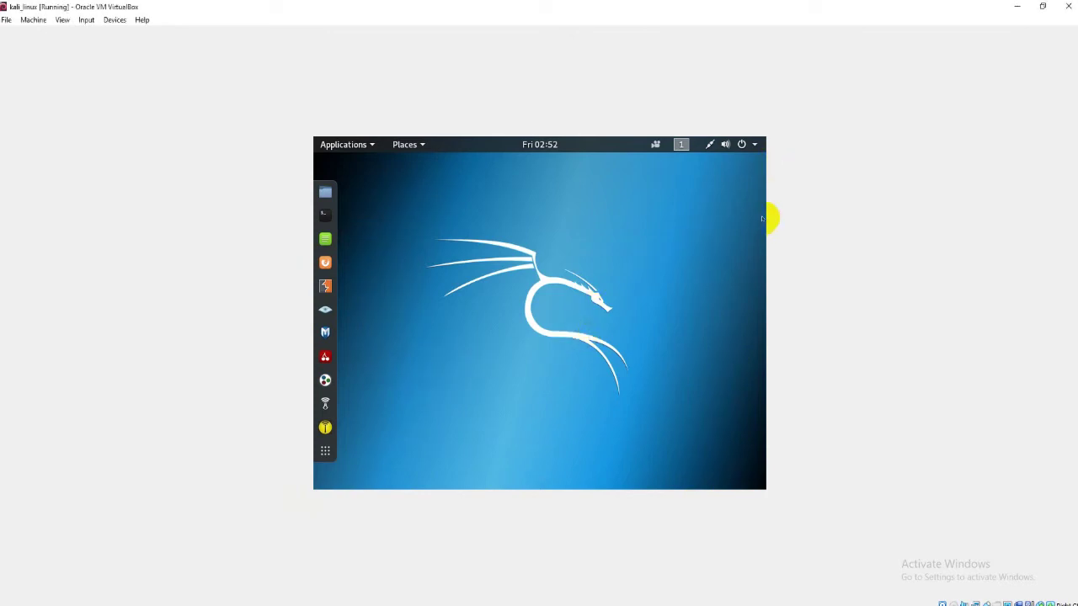
click(754, 145)
click(626, 295)
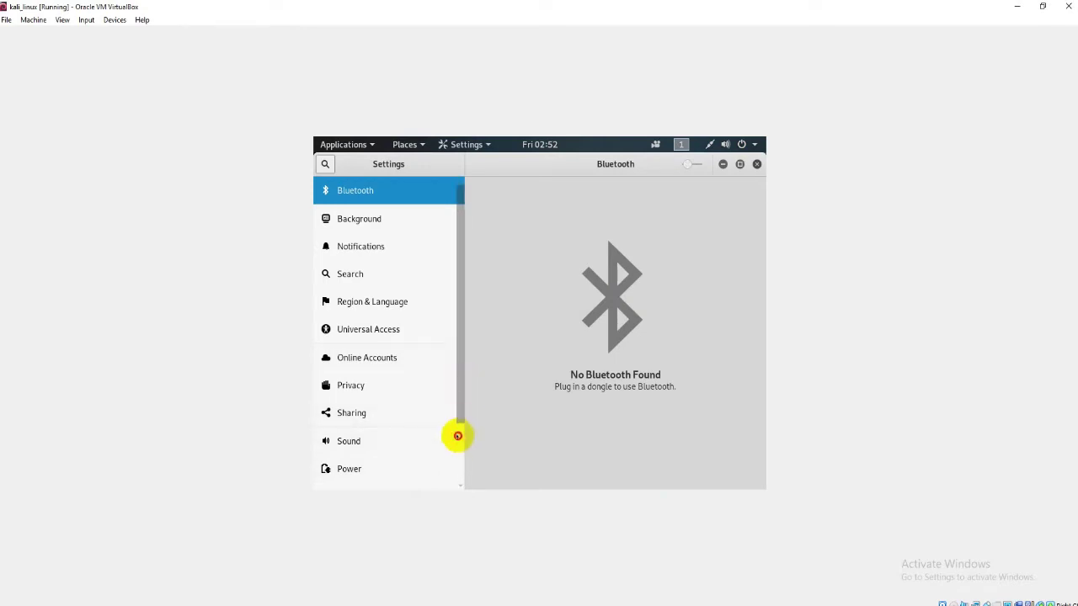
drag(457, 436, 457, 494)
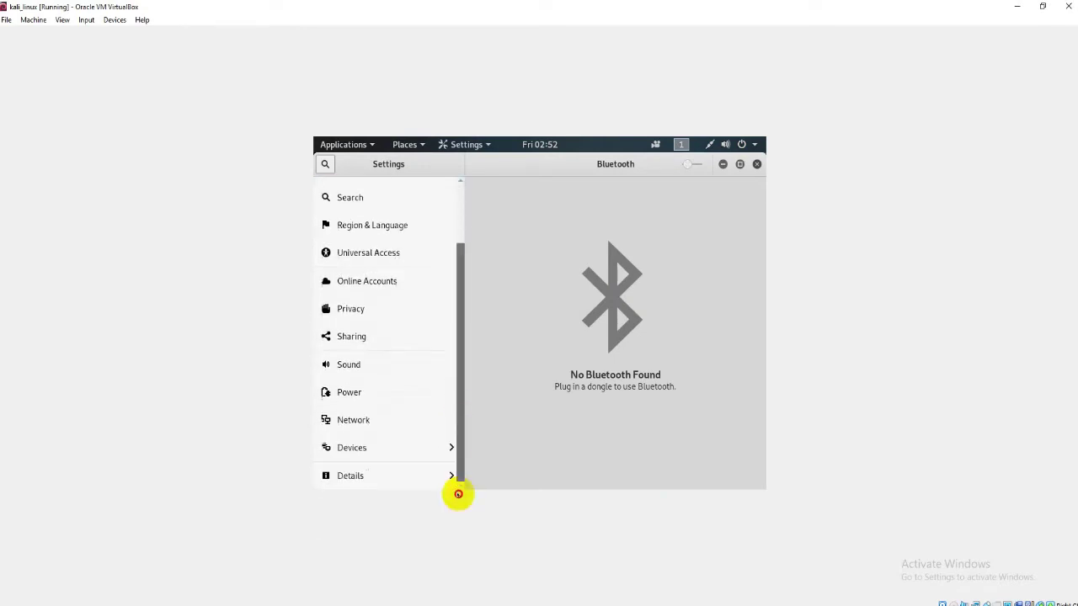
click(356, 449)
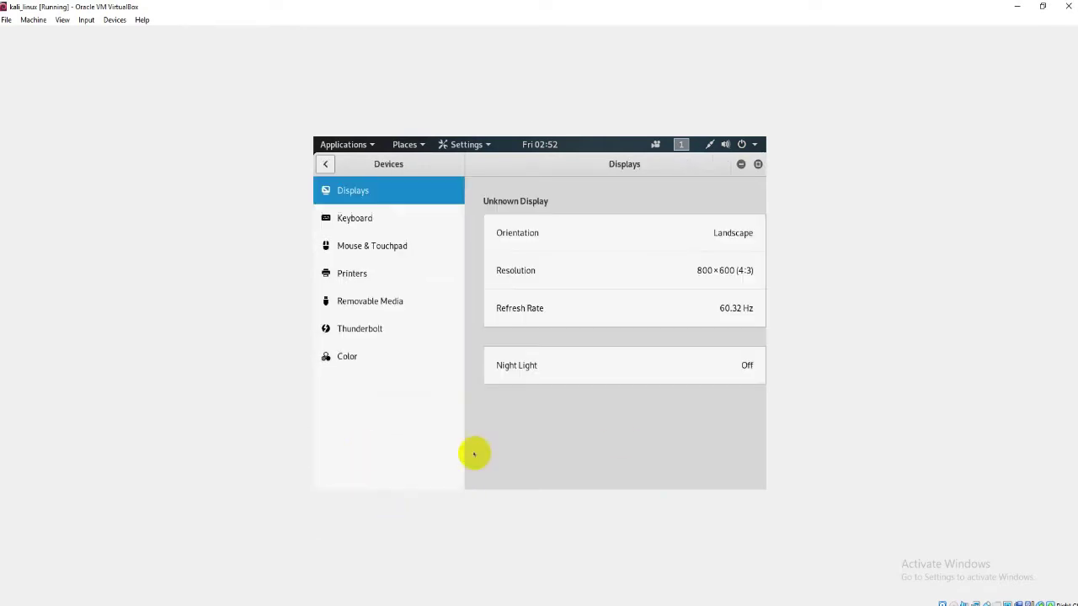
click(537, 271)
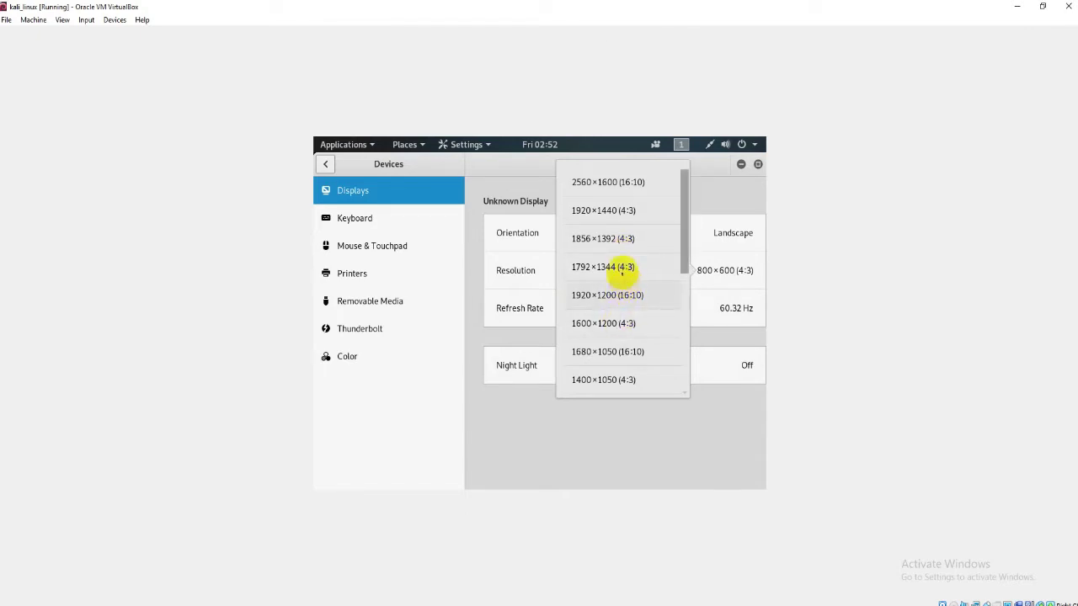
click(605, 240)
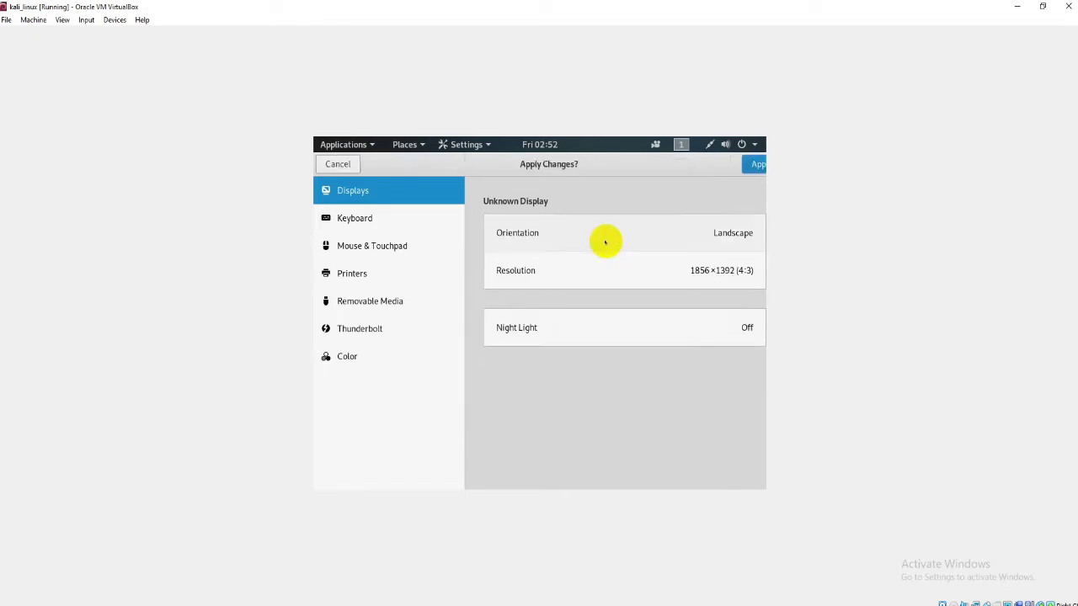
click(752, 167)
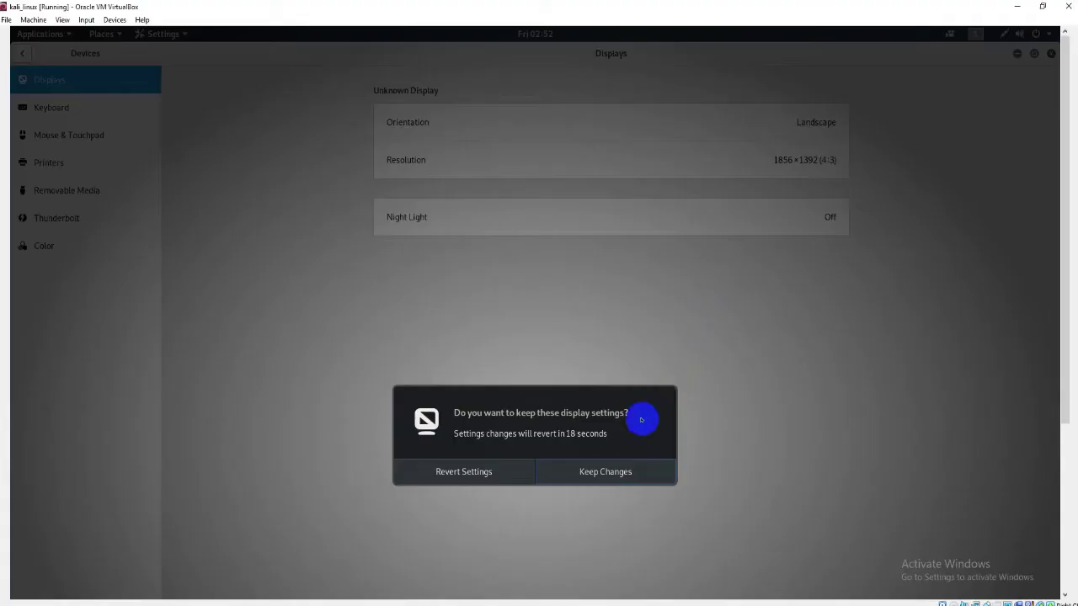
click(609, 469)
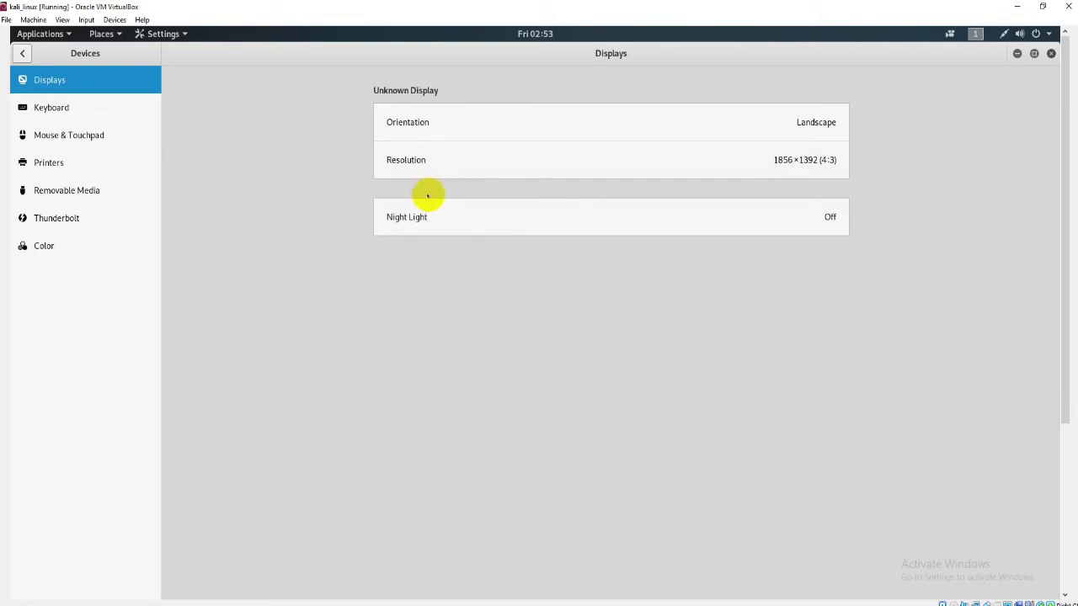
click(61, 20)
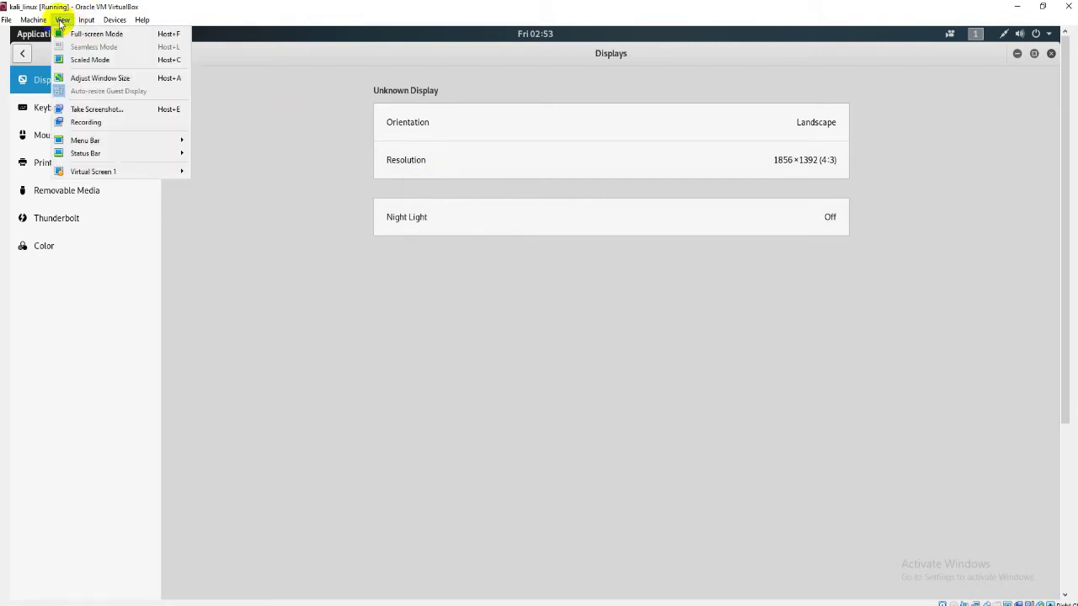
click(117, 38)
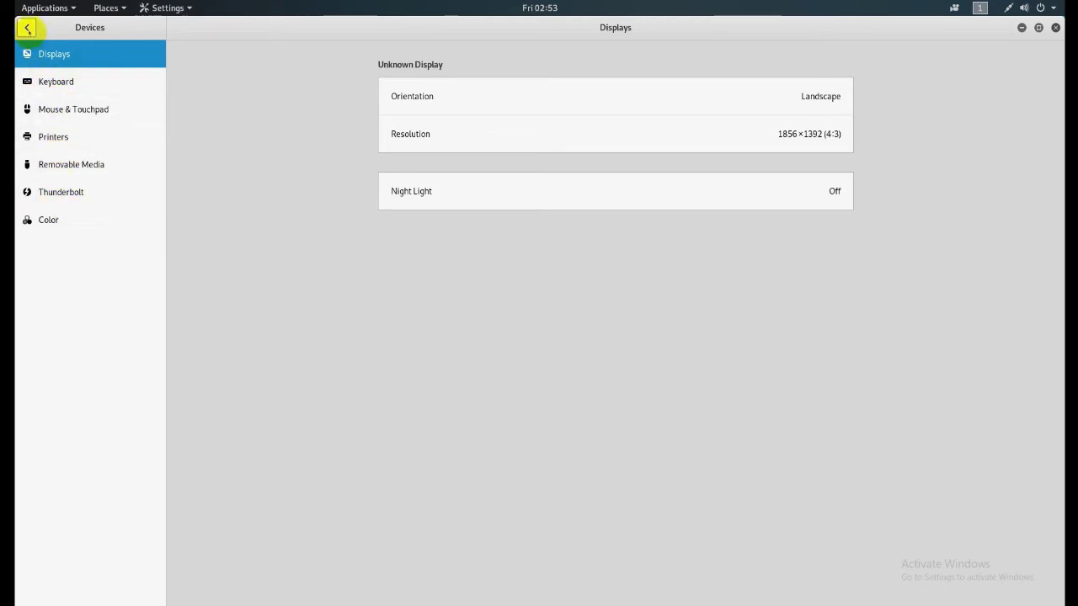
Review the system's About details and its Date & Time settings, and close Settings
click(27, 27)
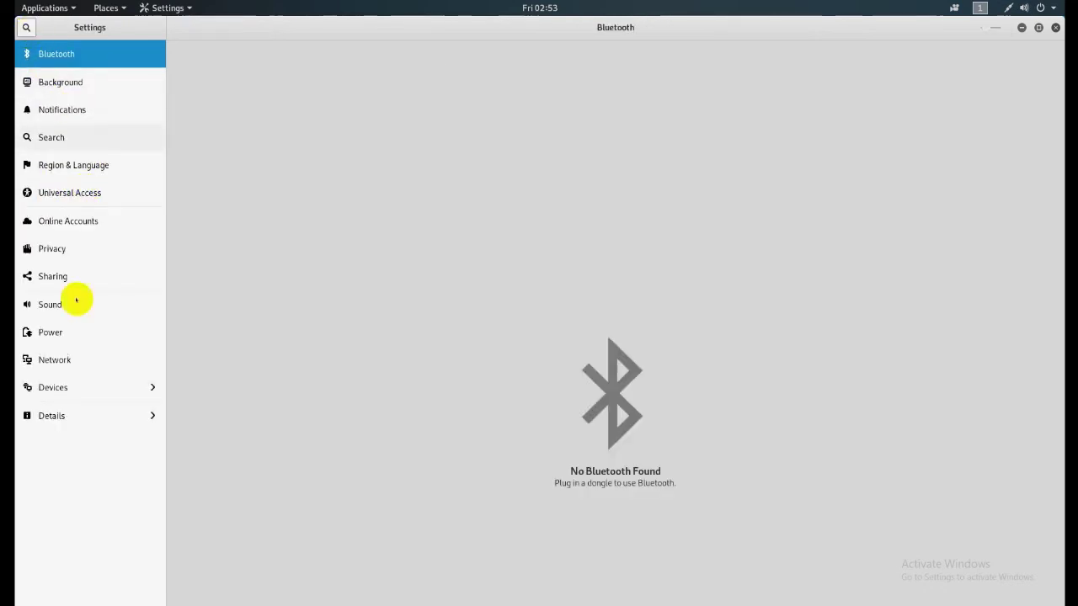
click(50, 416)
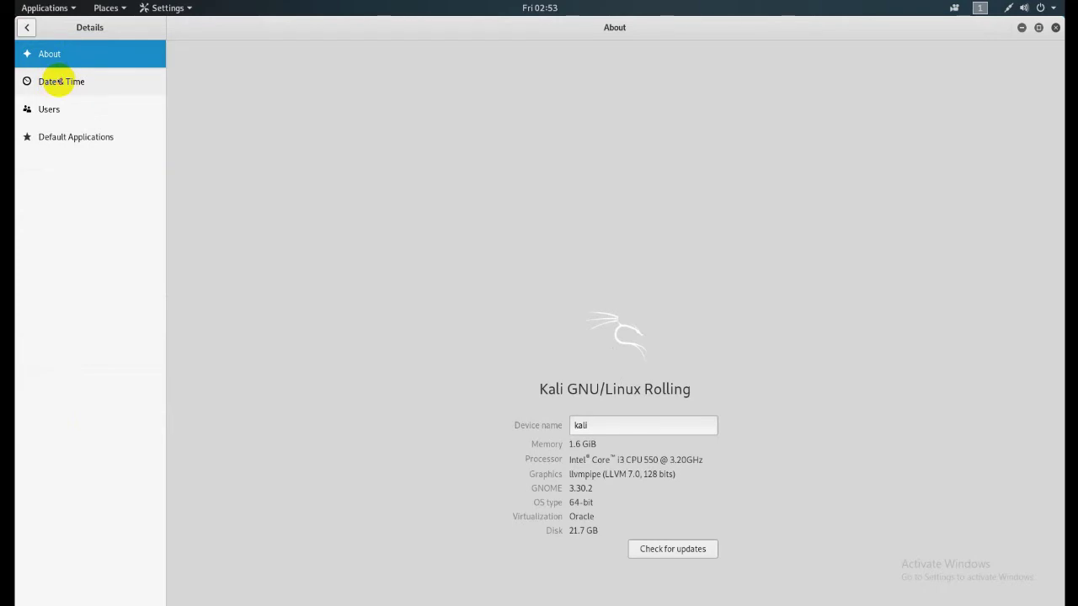
click(60, 80)
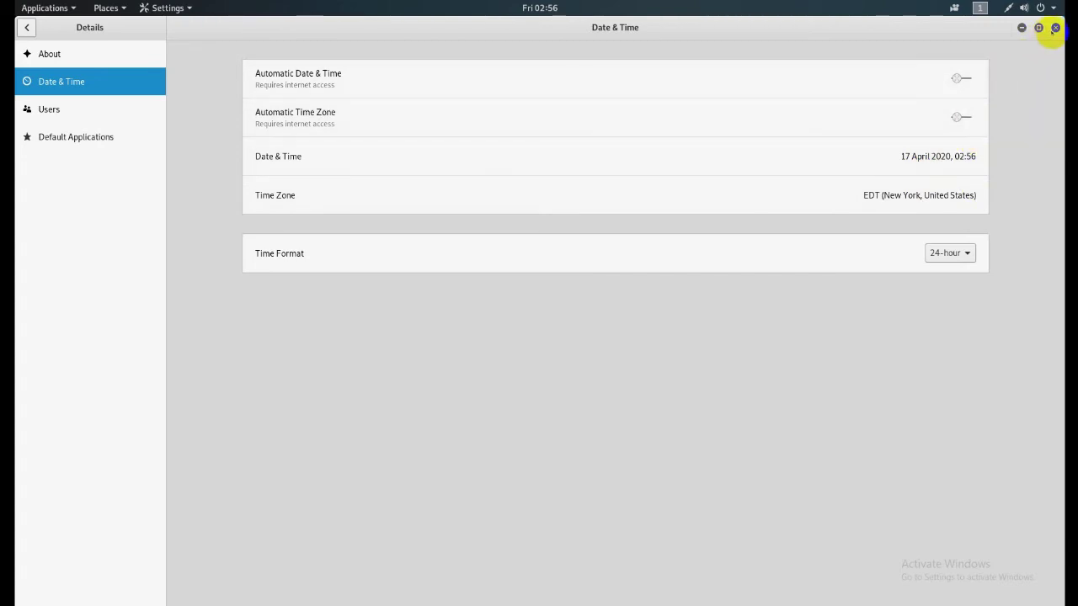
click(1056, 27)
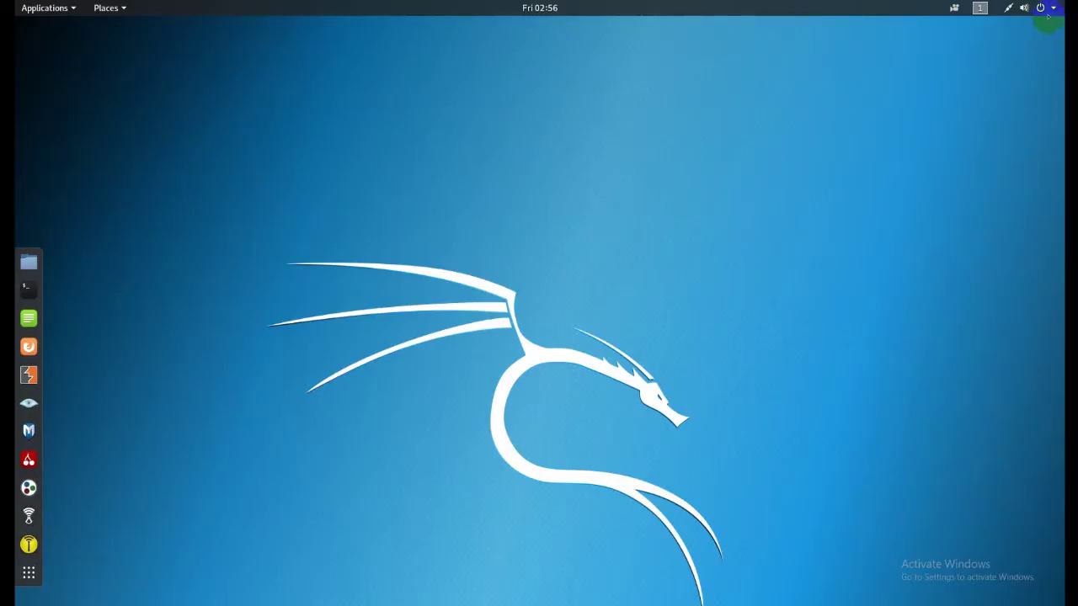
Examine the wired network, proxy and root account options offered in the system status area
click(1052, 11)
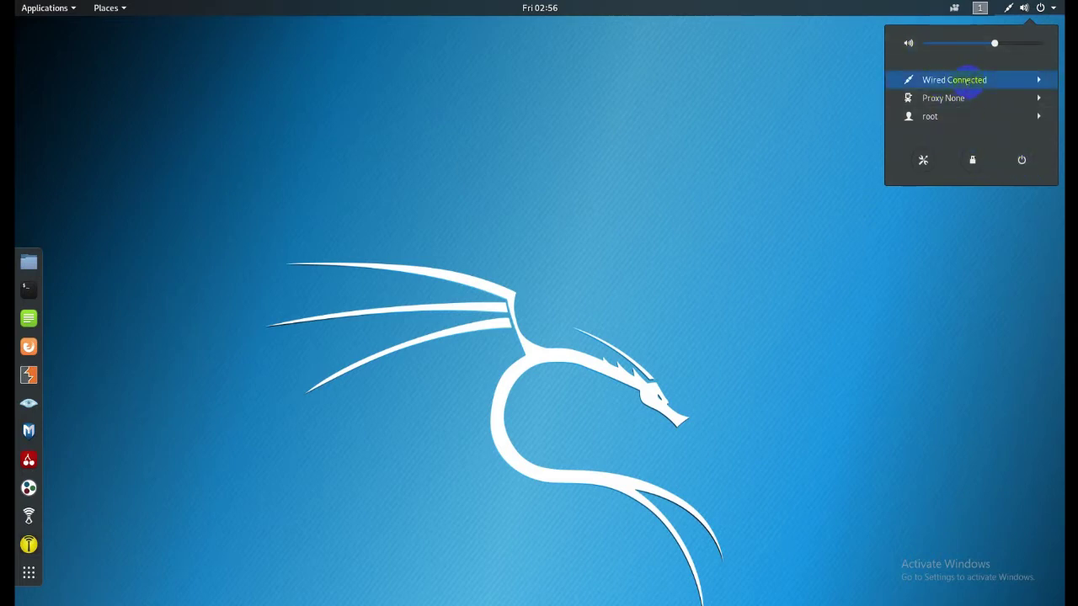
click(966, 83)
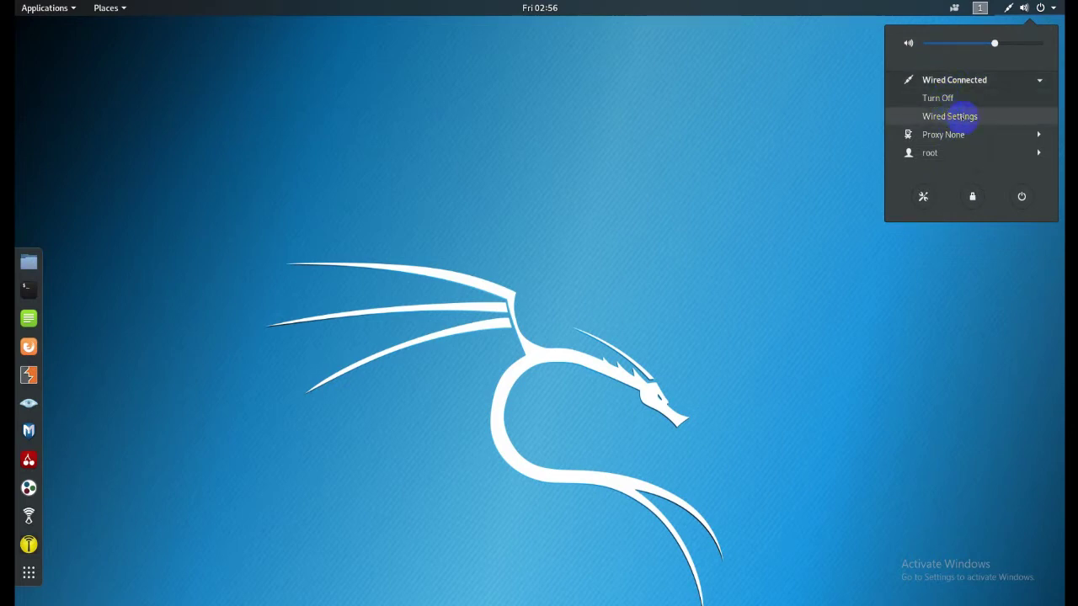
click(986, 134)
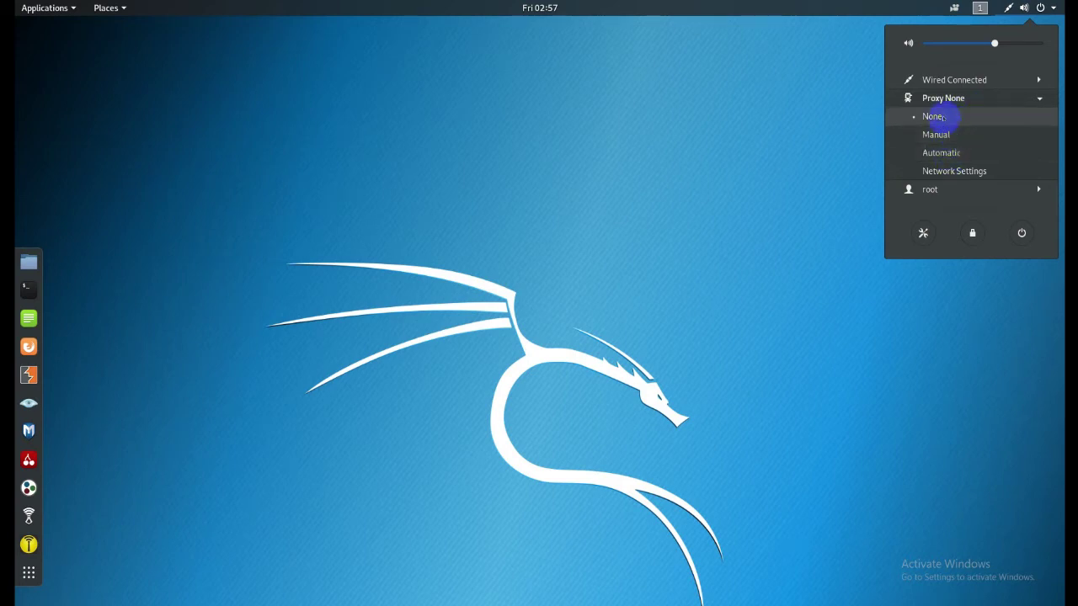
click(954, 191)
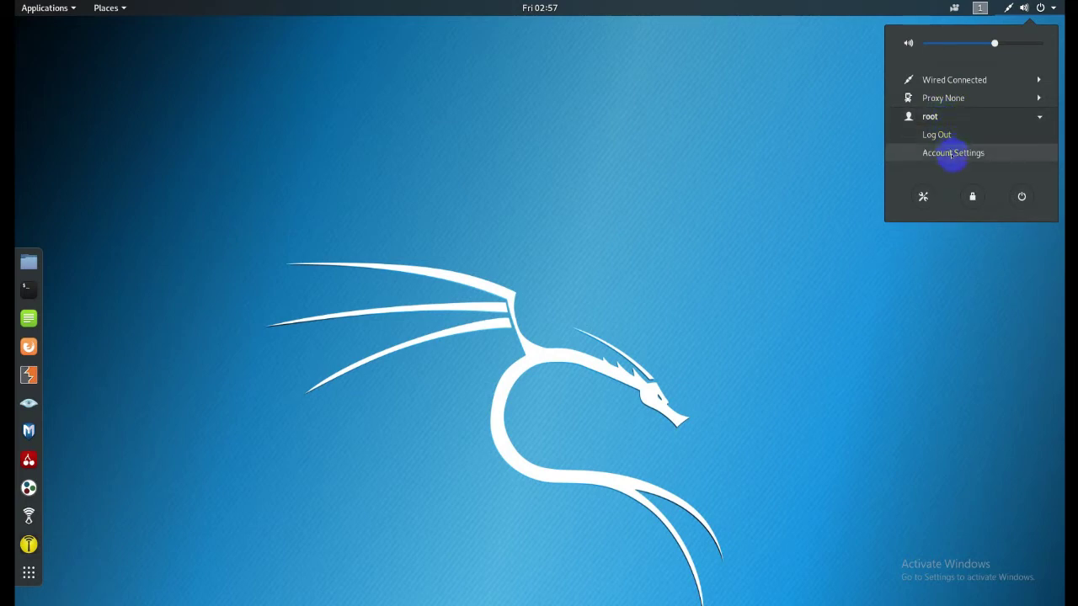
click(843, 130)
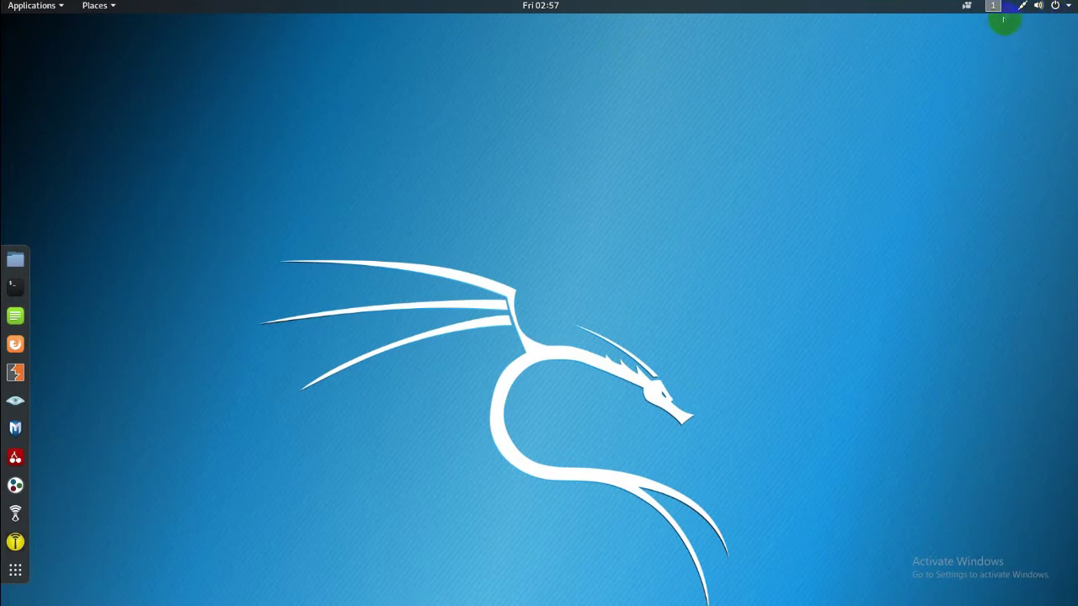
click(1057, 6)
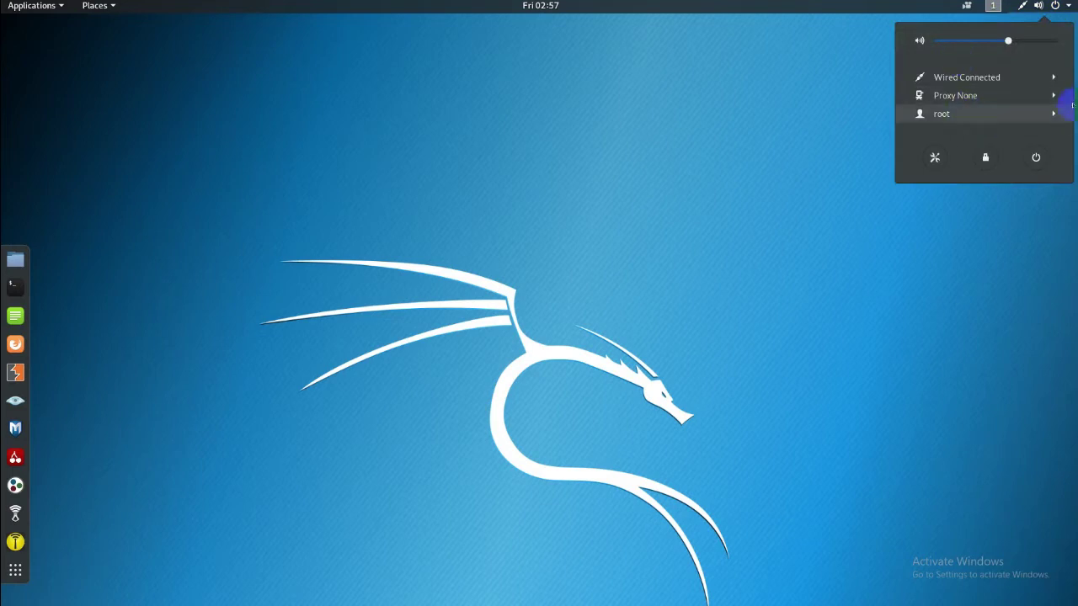
click(1055, 5)
click(1054, 5)
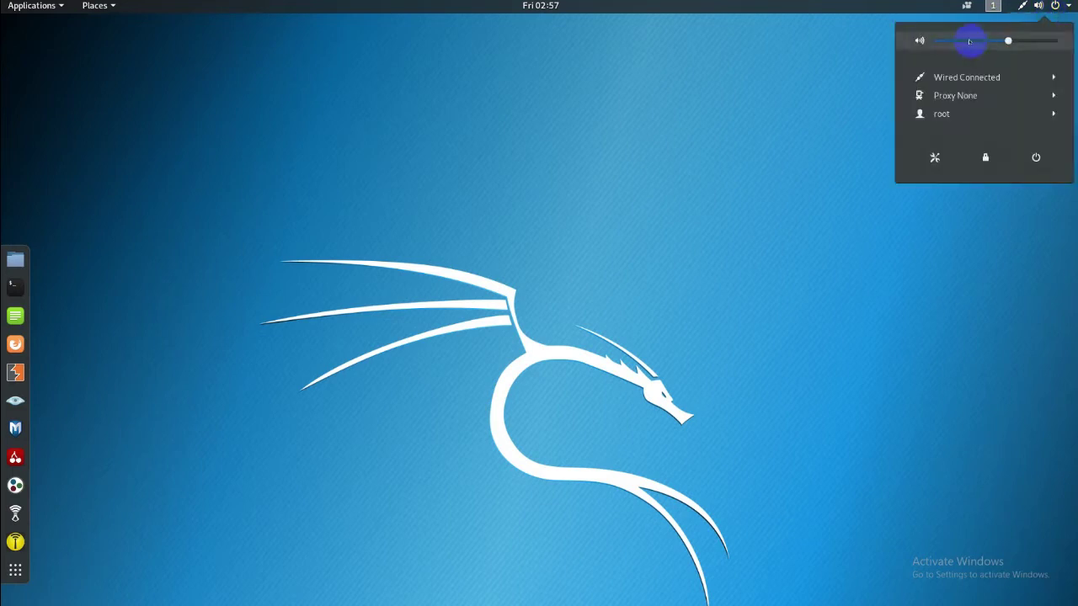
click(962, 26)
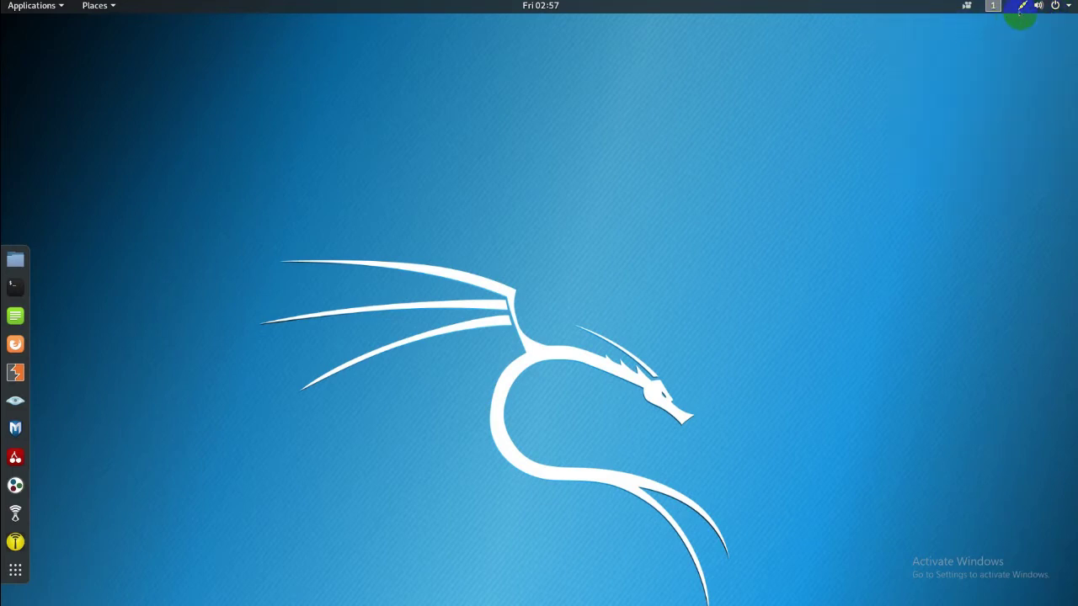
click(1029, 7)
click(914, 43)
click(1034, 7)
click(840, 76)
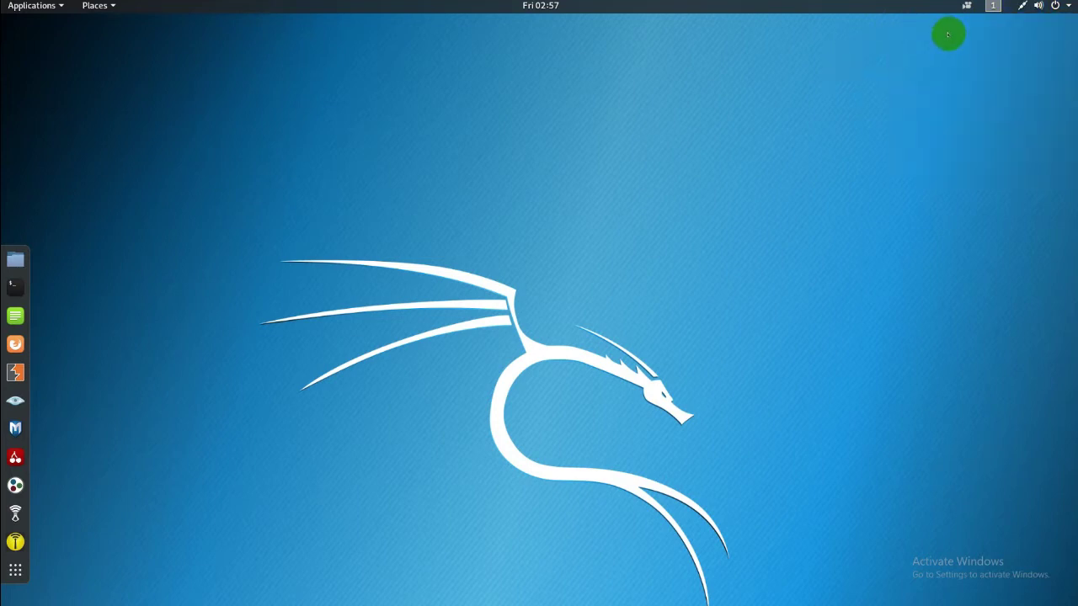
Open the Files file manager on Workspace 1 and move its window toward the centre of the desktop
click(995, 6)
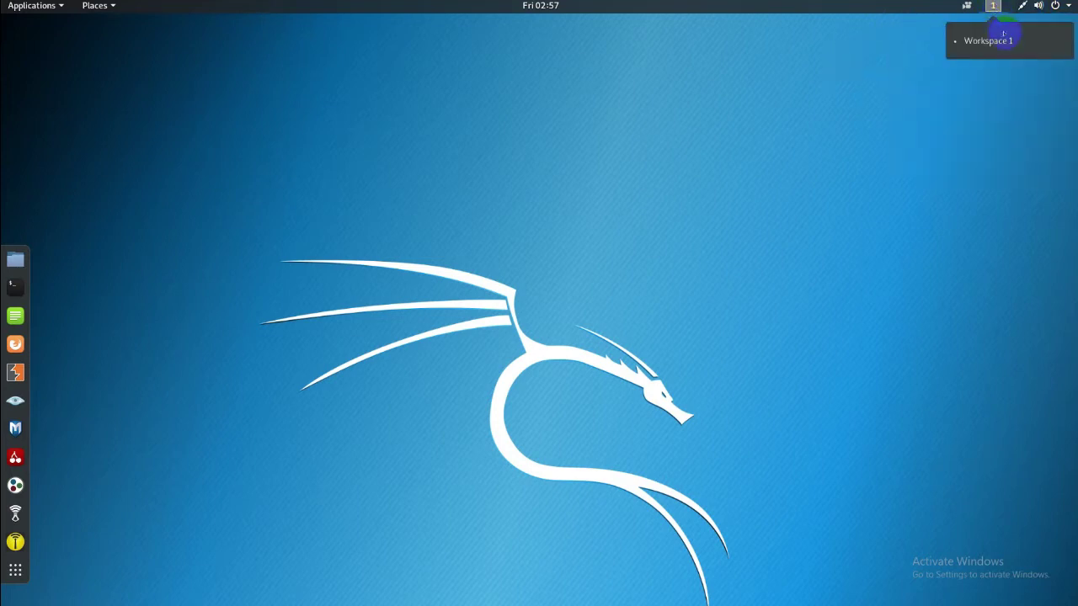
click(251, 196)
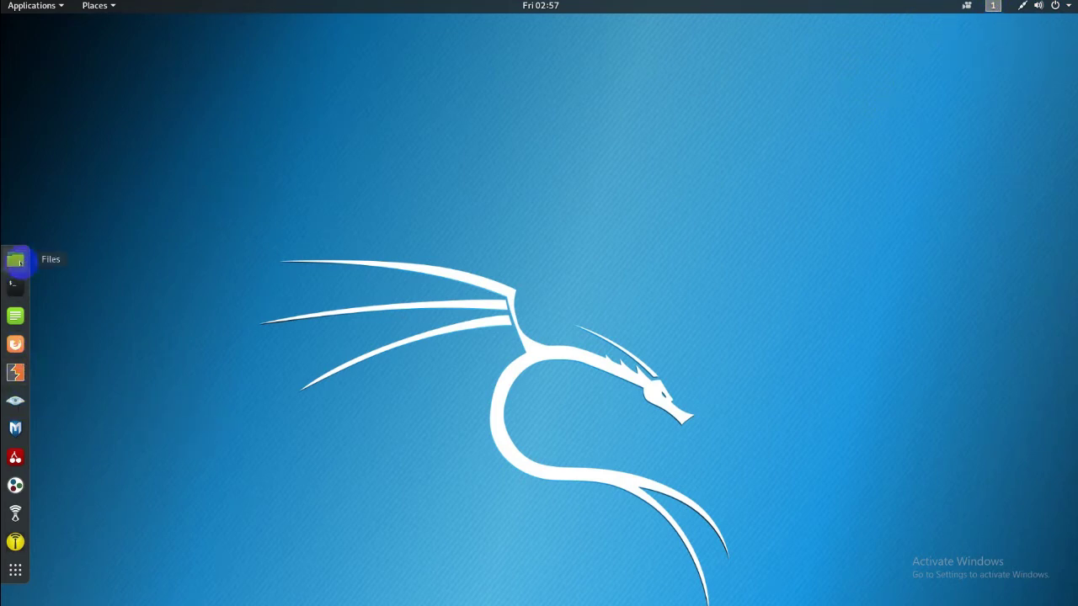
click(15, 261)
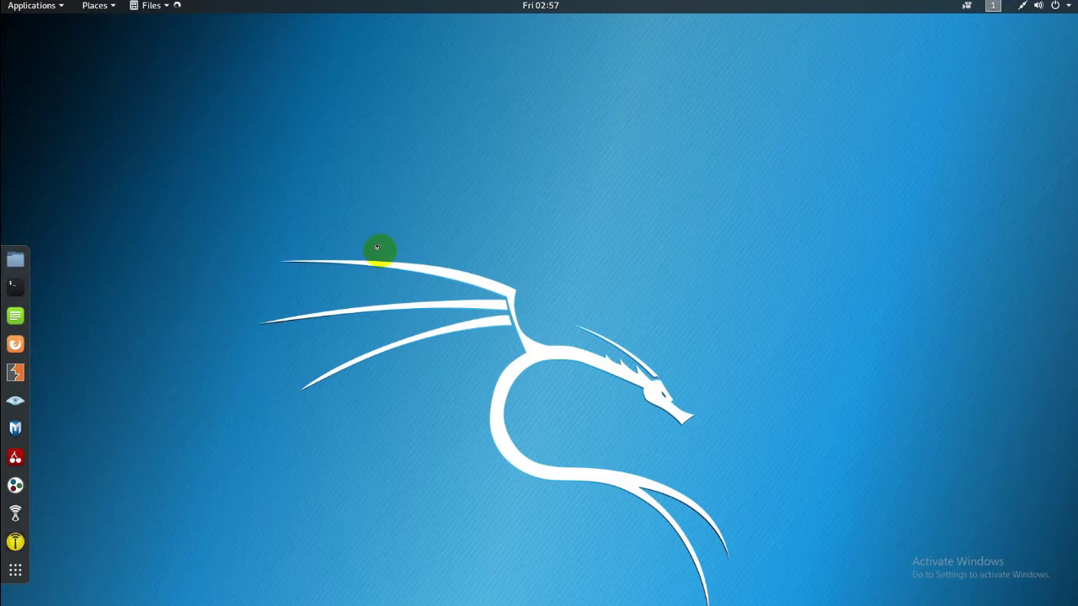
drag(392, 70, 832, 114)
Switch to Workspace 2 and open a terminal window there
click(994, 6)
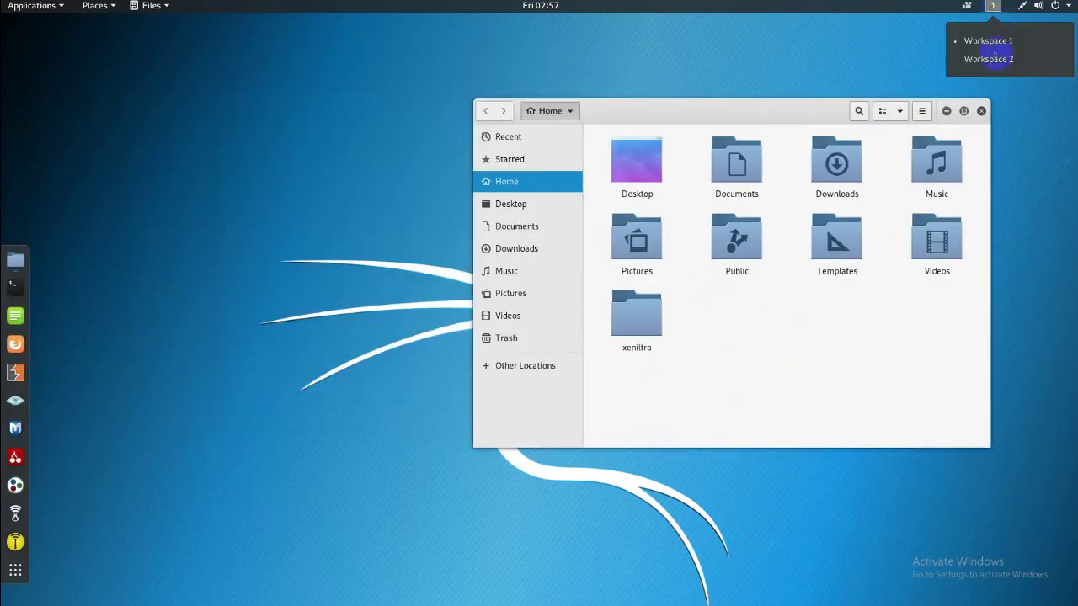
click(997, 60)
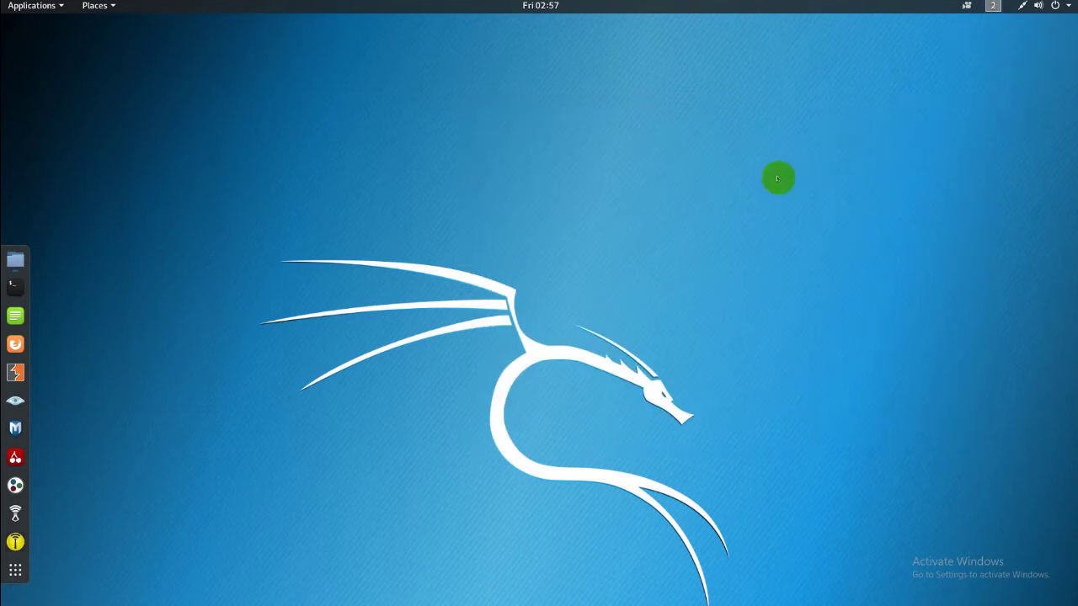
click(15, 287)
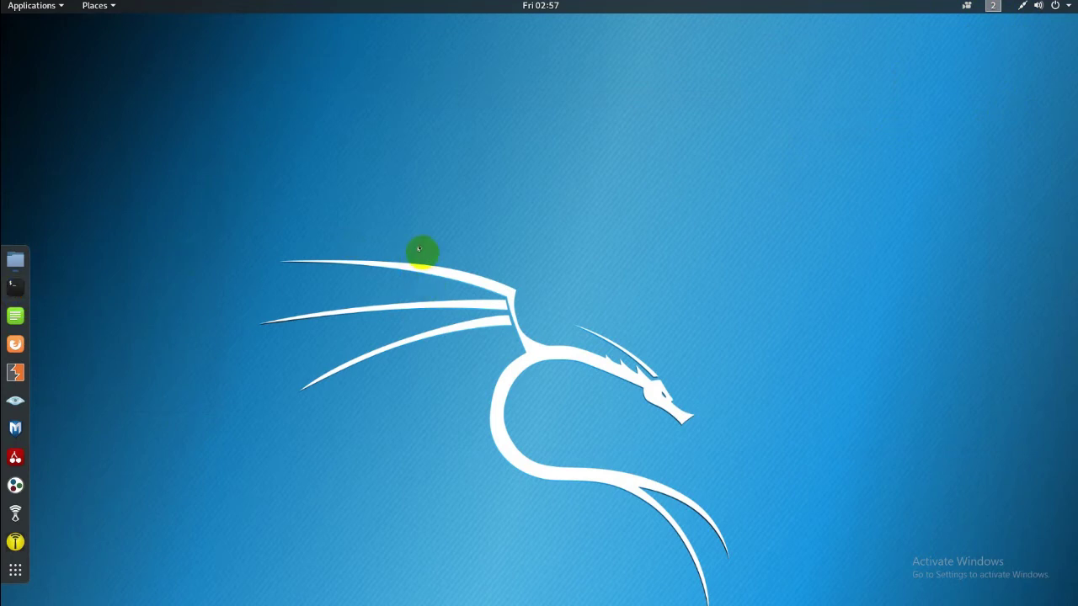
Switch to the empty Workspace 3, and return to Workspace 1 with the file manager window
click(994, 6)
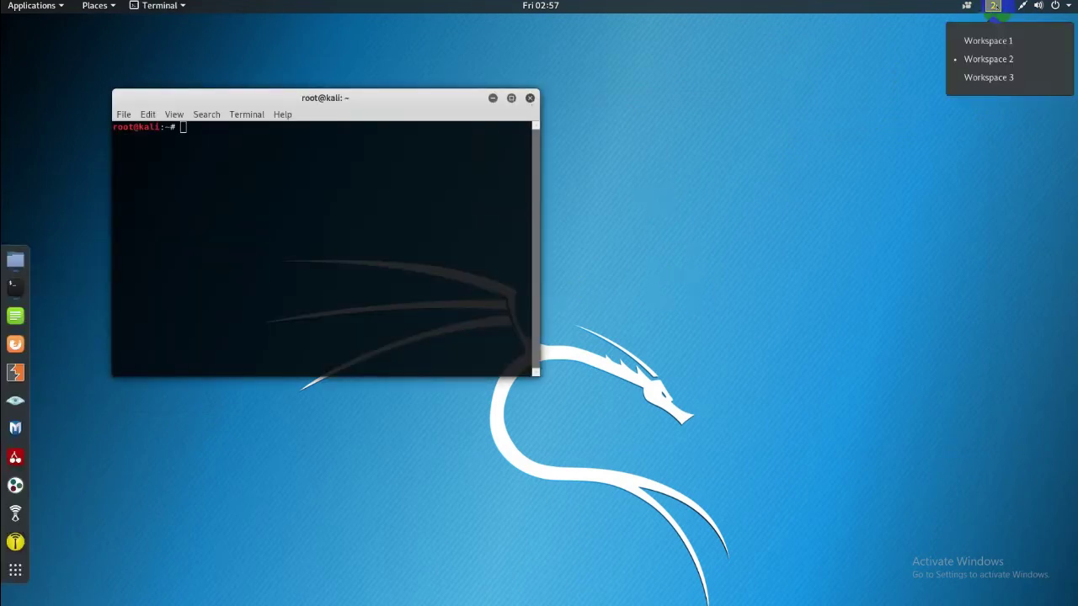
click(992, 76)
click(995, 7)
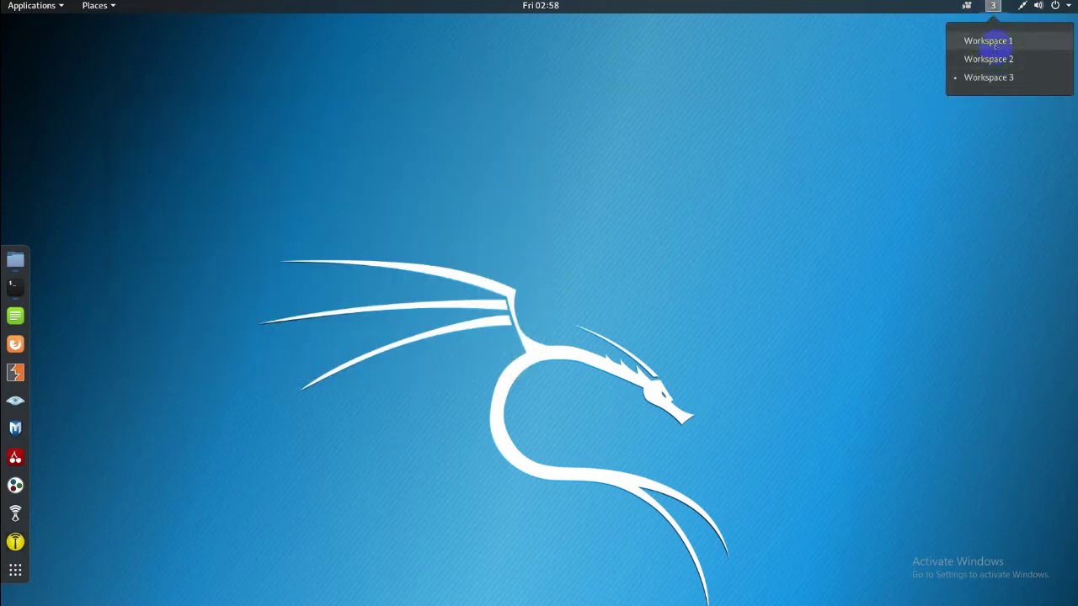
click(989, 42)
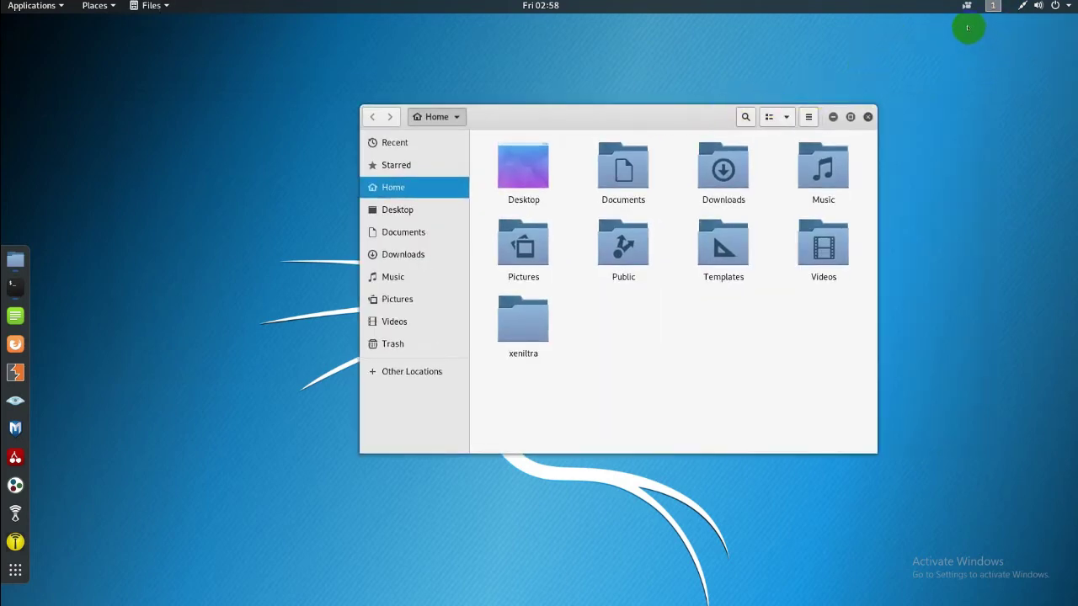
click(993, 6)
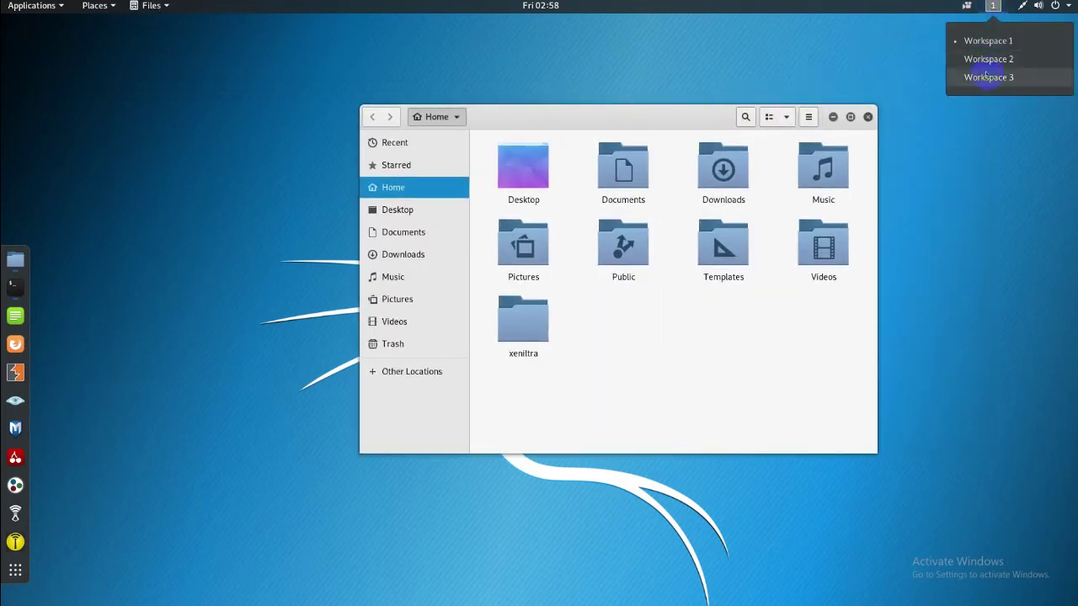
click(895, 57)
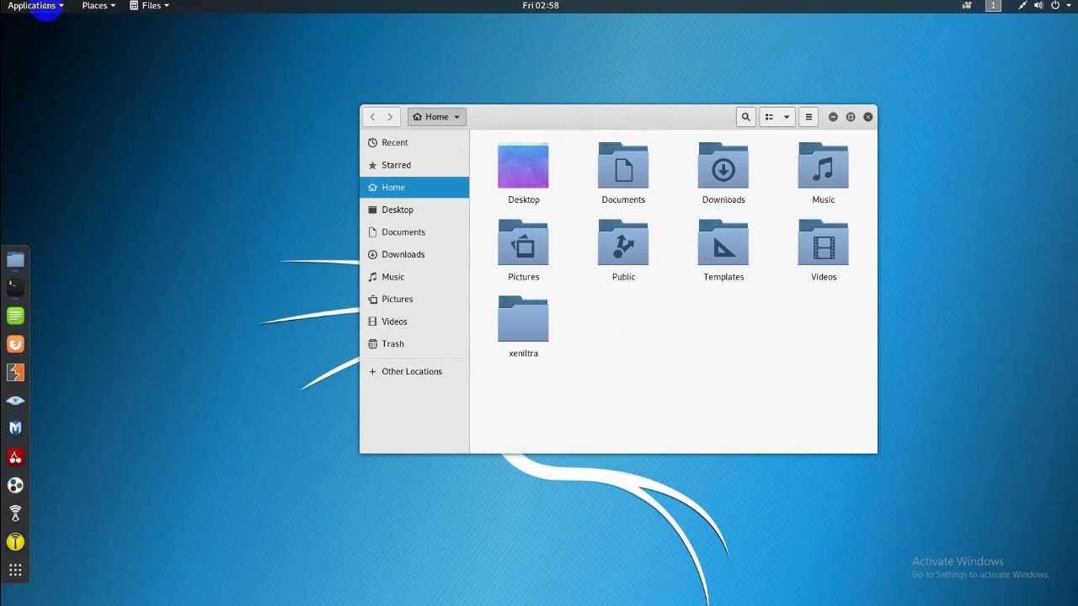
Browse the installed tools by category, including Information Gathering, Database Assessment, Web Application Analysis and Reverse Engineering, and review the available folder places
click(46, 8)
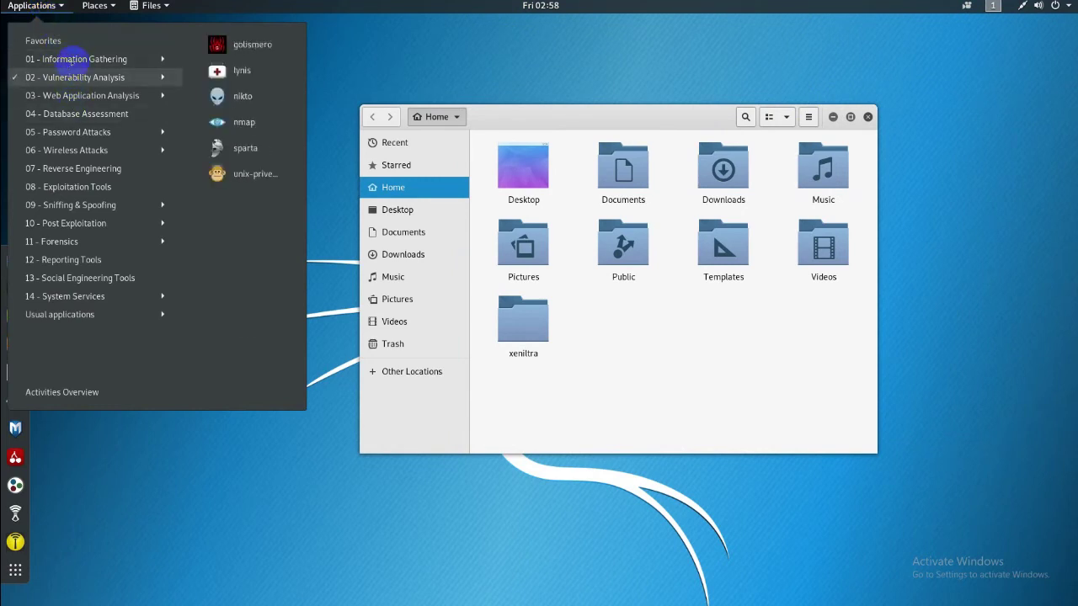
mouse_move(73, 59)
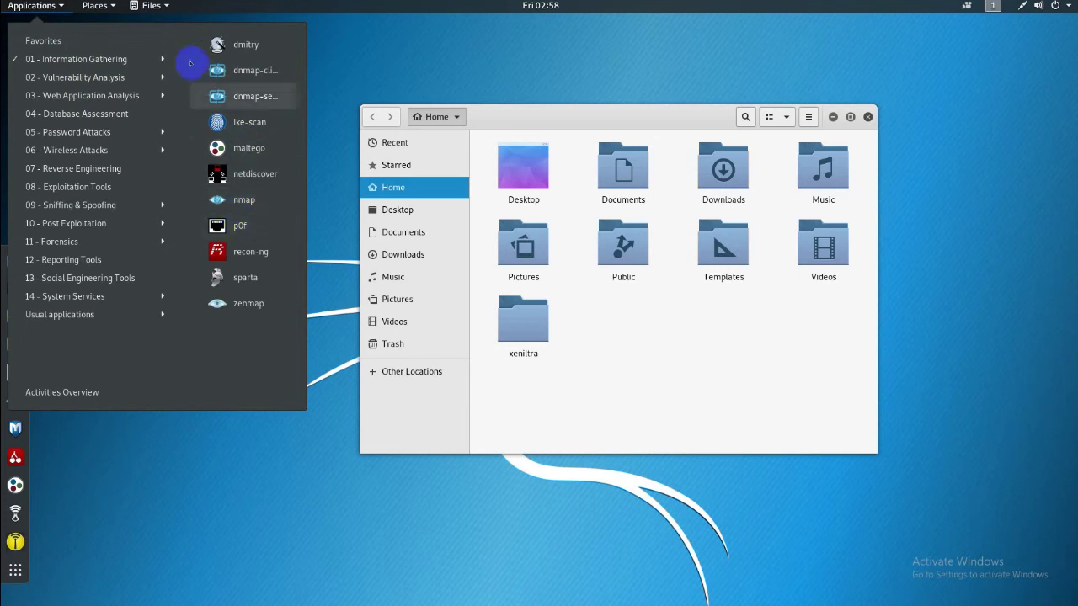
mouse_move(119, 118)
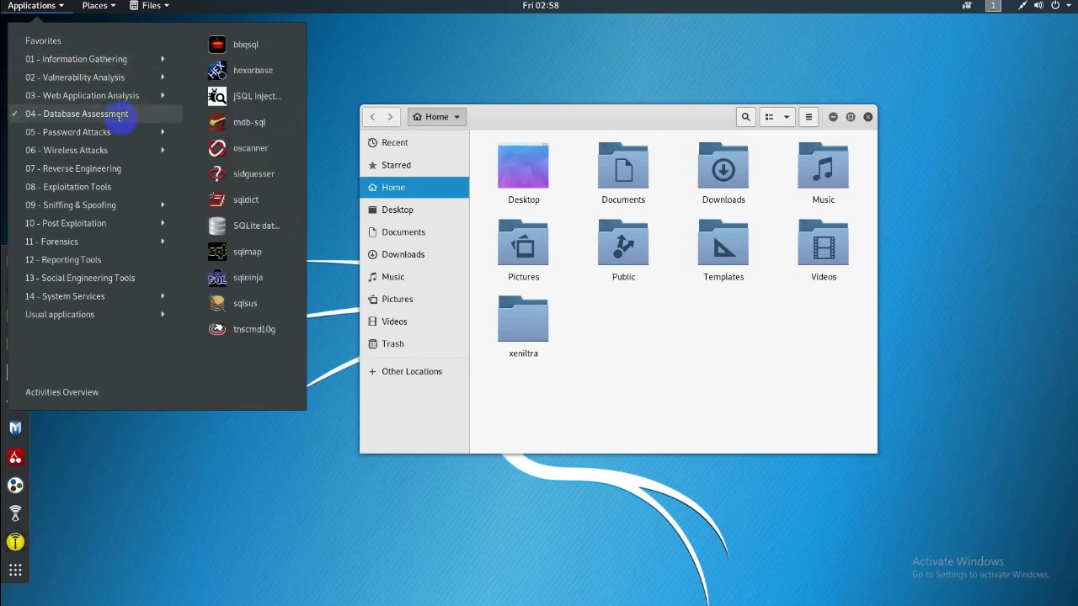
mouse_move(122, 92)
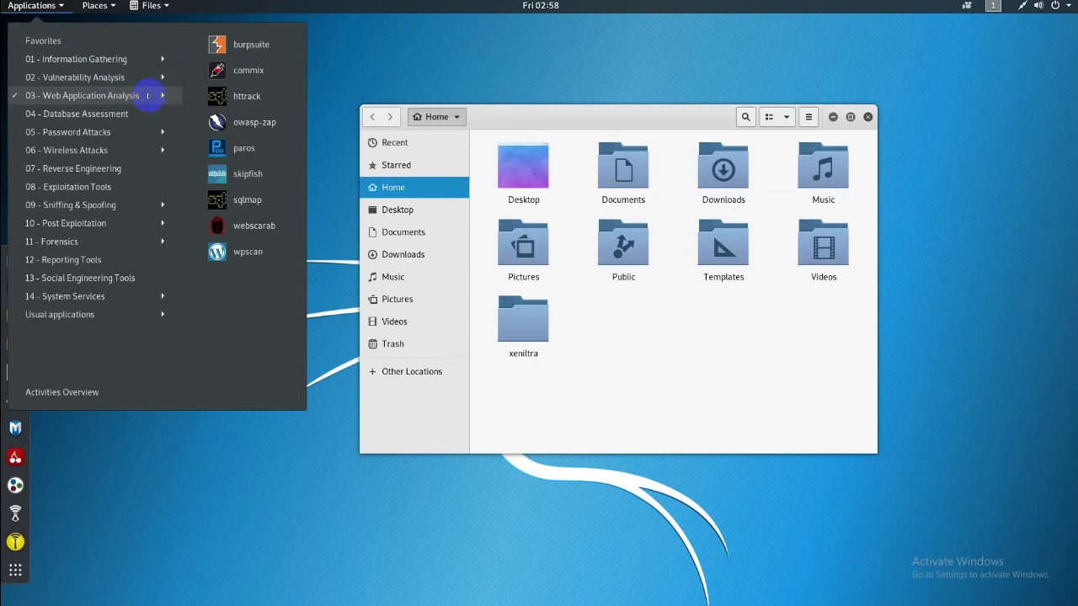
mouse_move(113, 169)
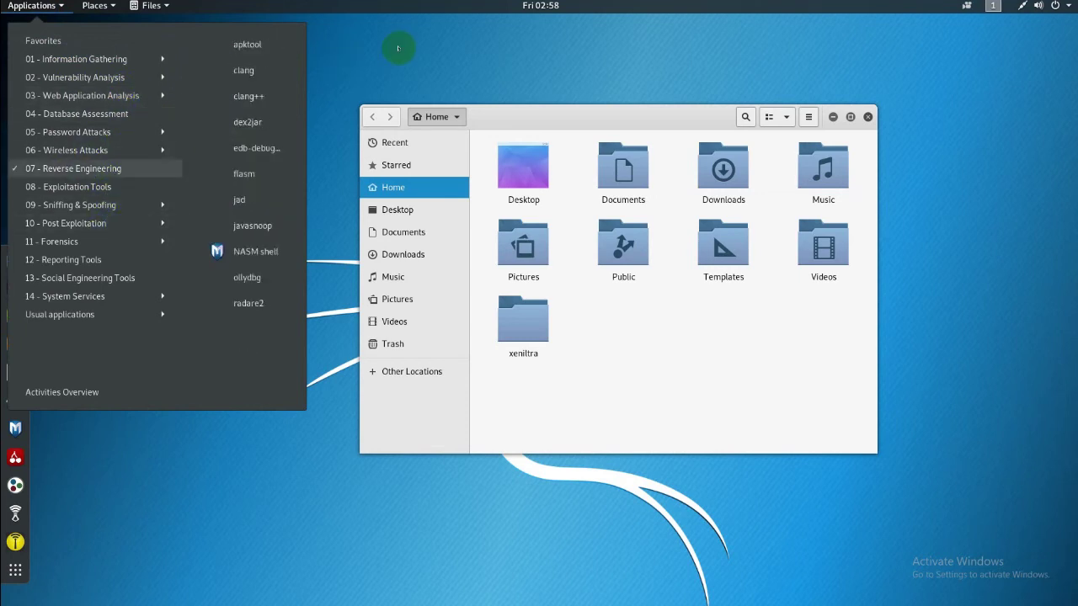
click(475, 13)
click(95, 6)
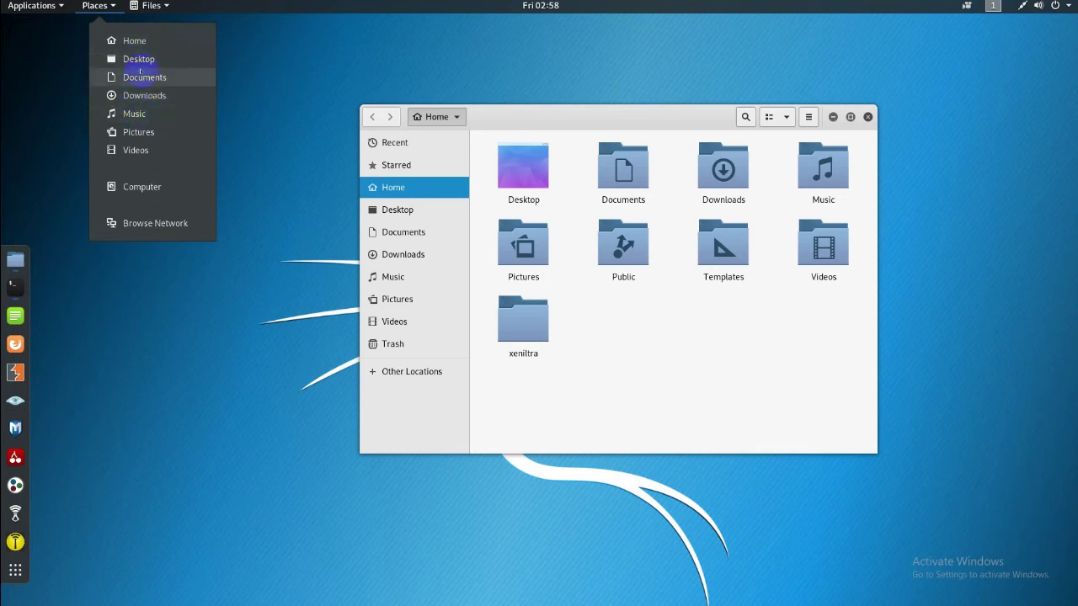
click(241, 64)
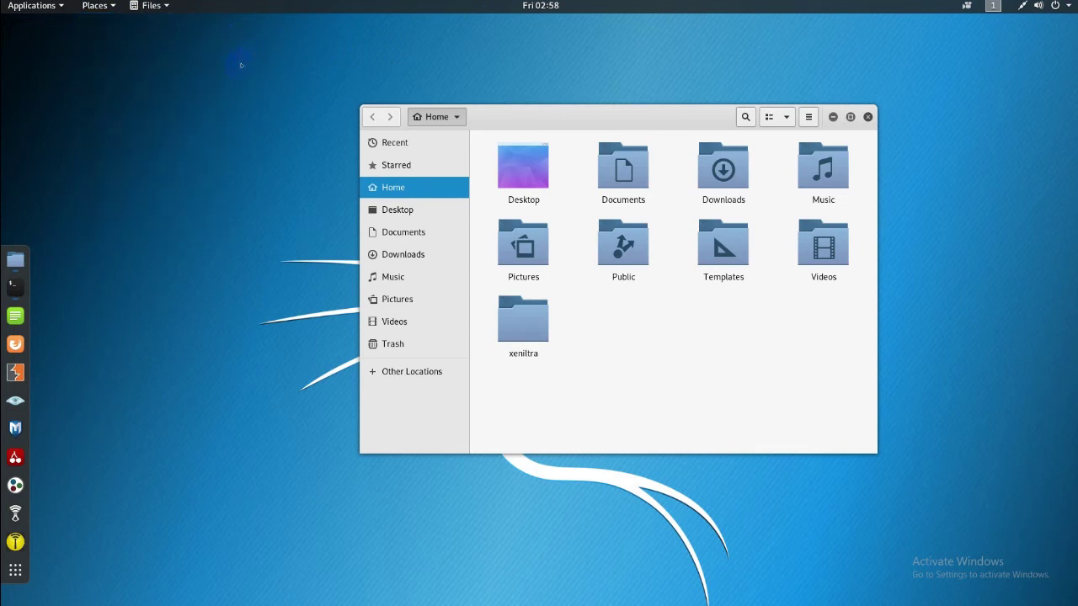
Close the terminal window on Workspace 2, and show a blank Leafpad window near the centre of the desktop before closing it
click(15, 287)
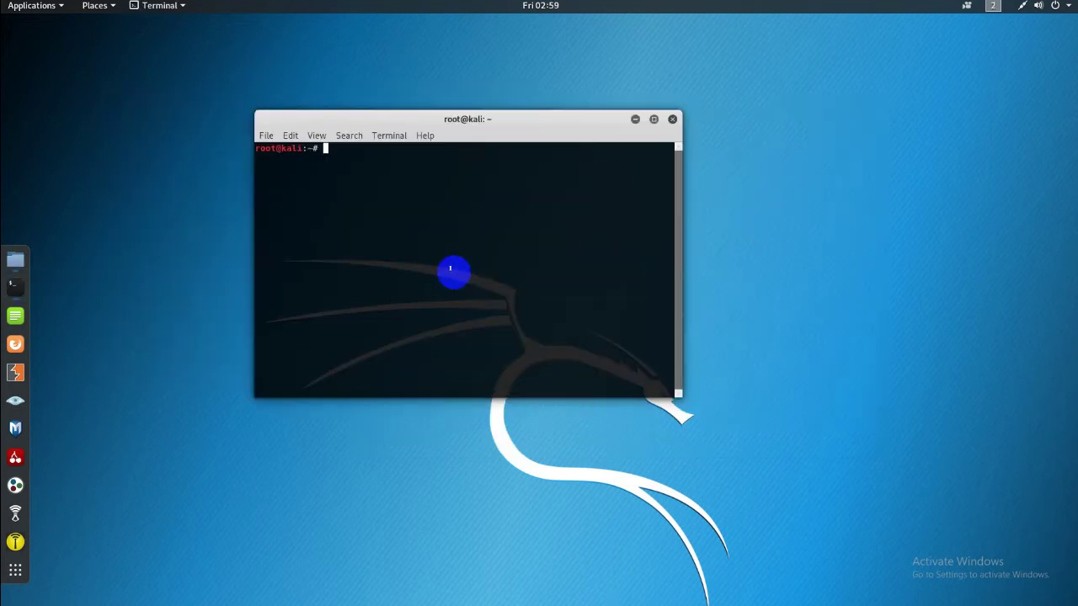
key(ctrl+d)
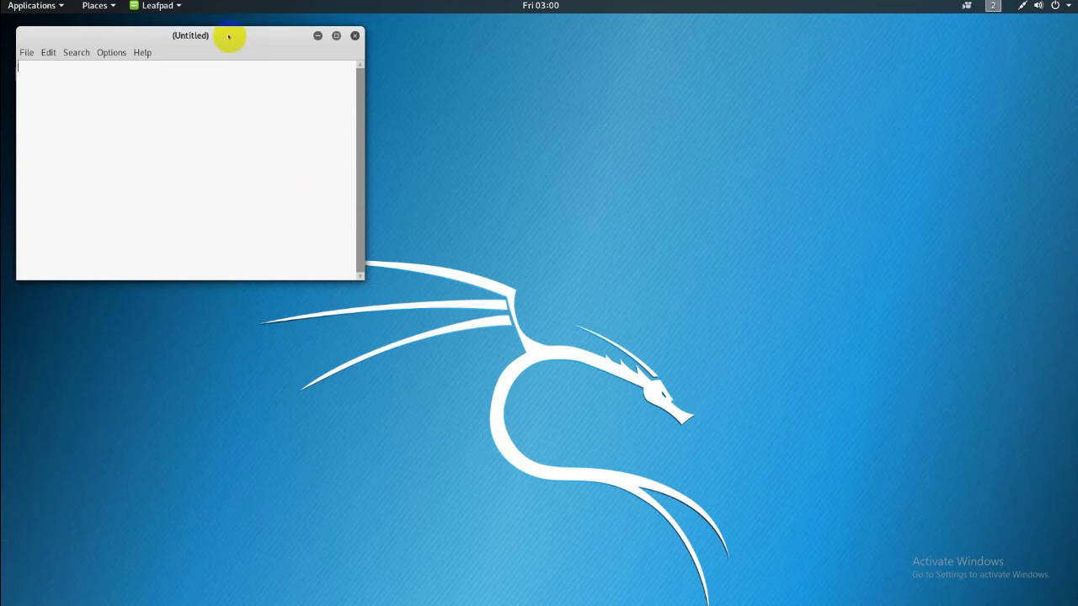
drag(228, 34, 522, 142)
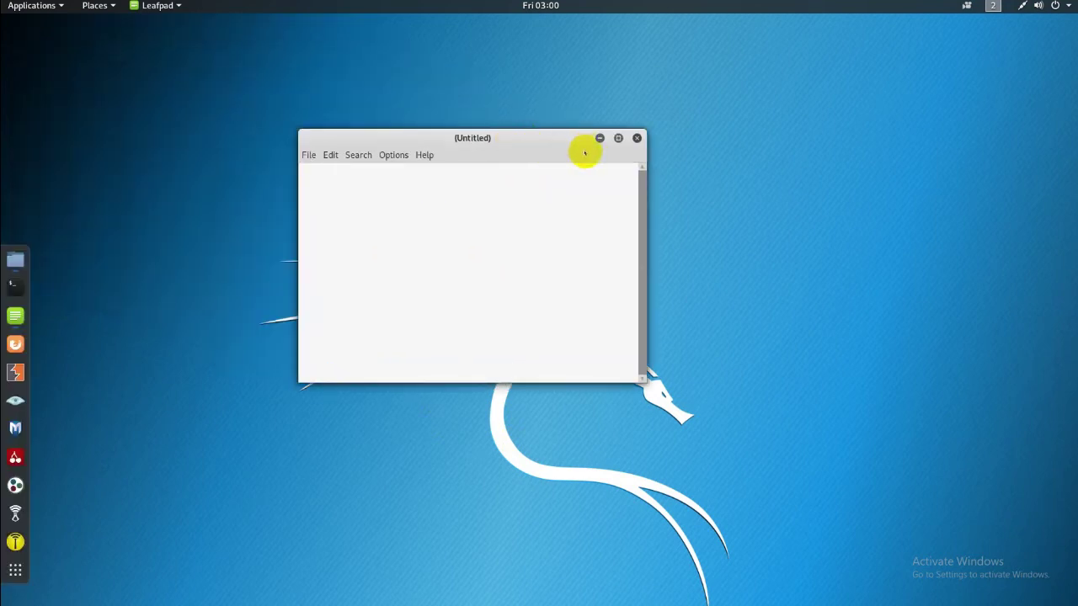
click(637, 138)
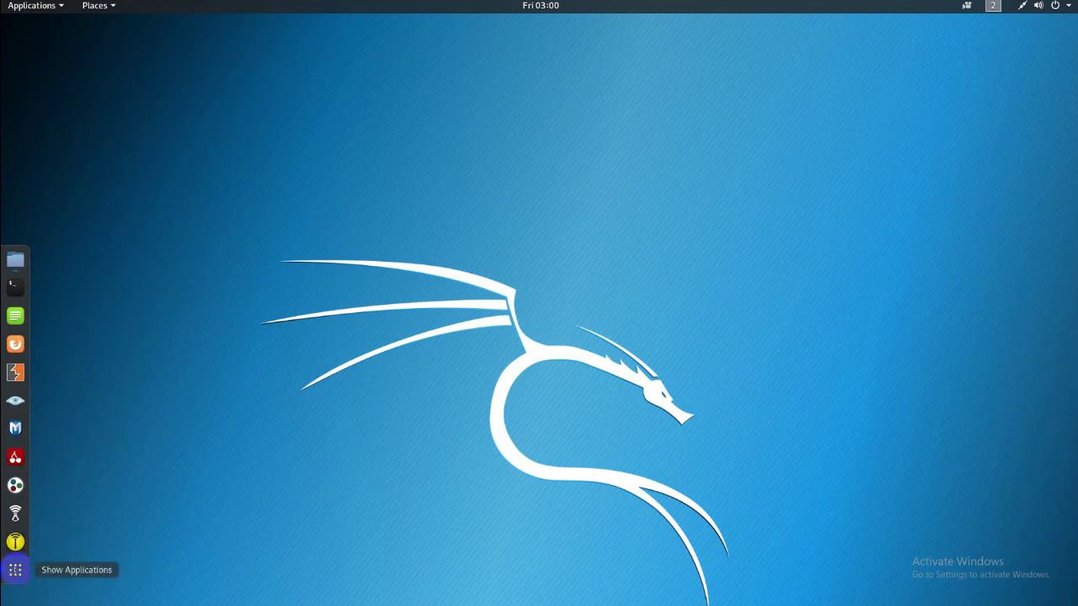
Look through all pages of the installed applications overview and return to the desktop
click(15, 570)
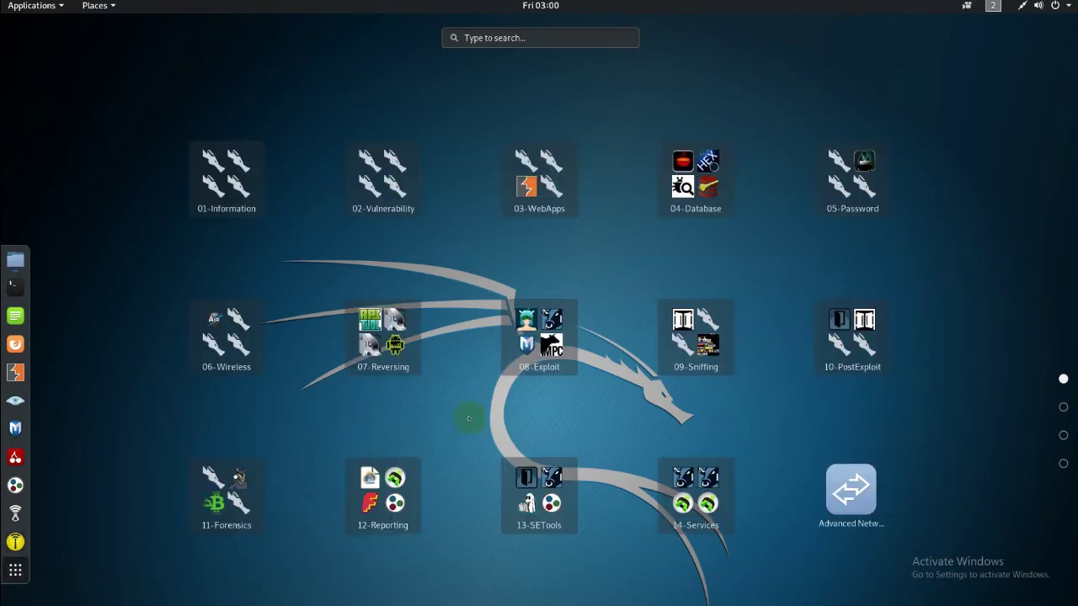
scroll(627, 387, down, 3)
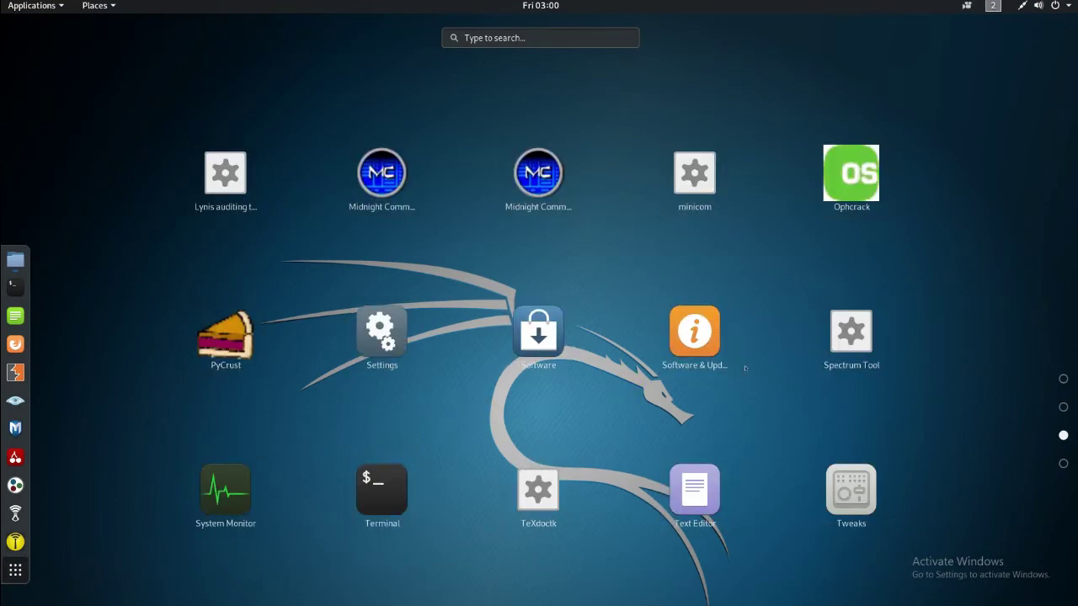
click(15, 570)
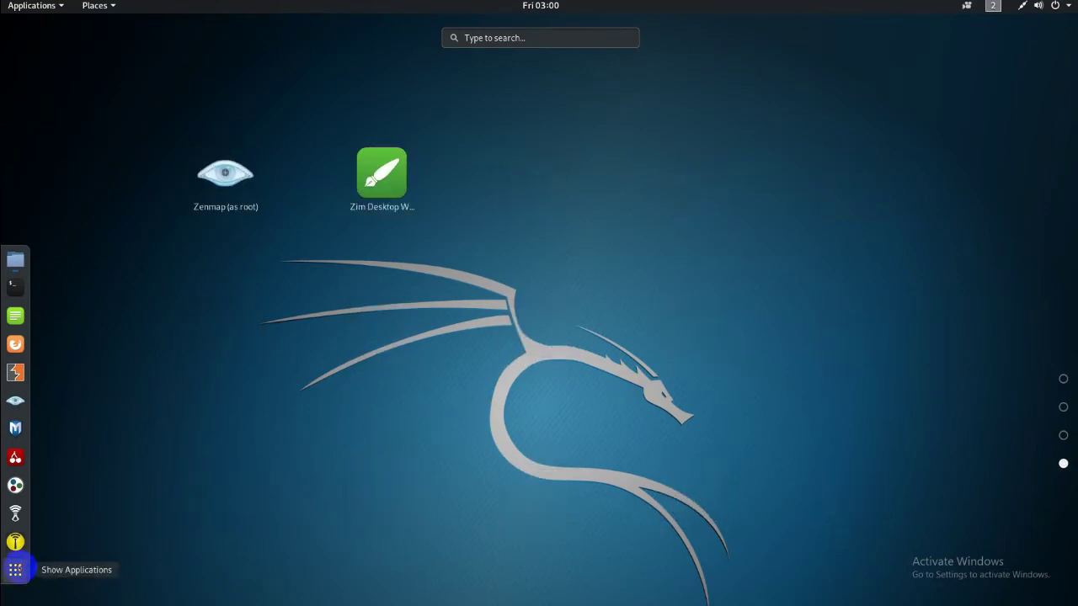
click(103, 525)
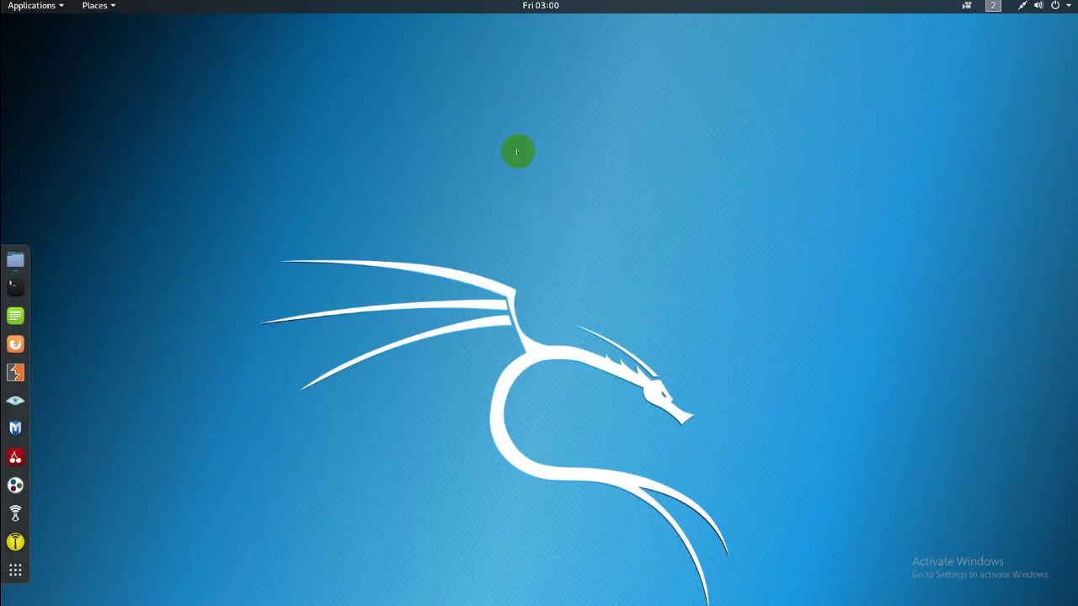
Create a new folder named mon on the desktop and leave it deselected
right_click(480, 125)
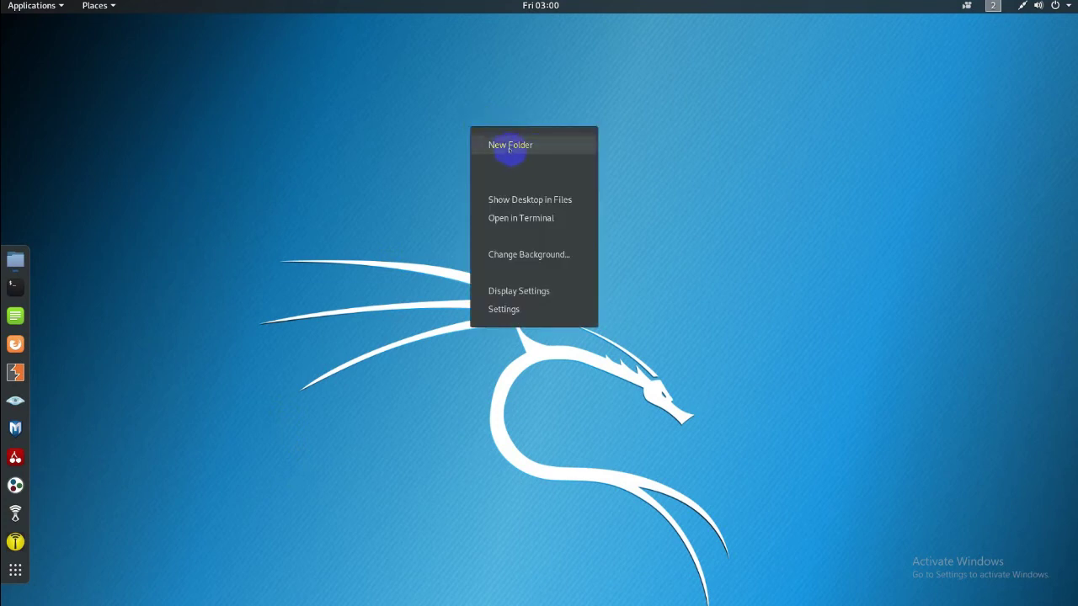
click(510, 146)
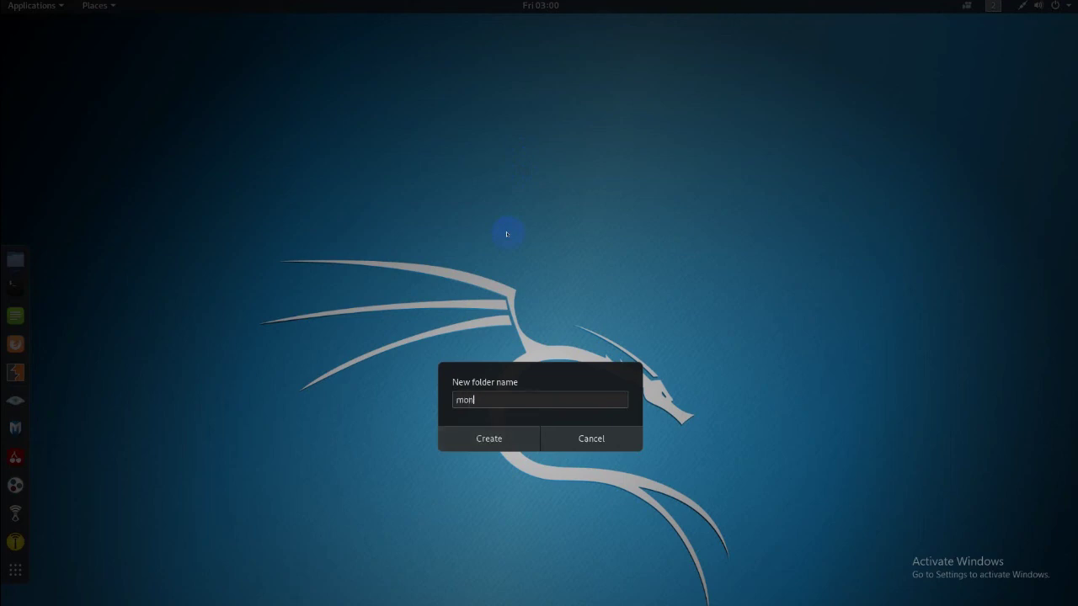
click(495, 437)
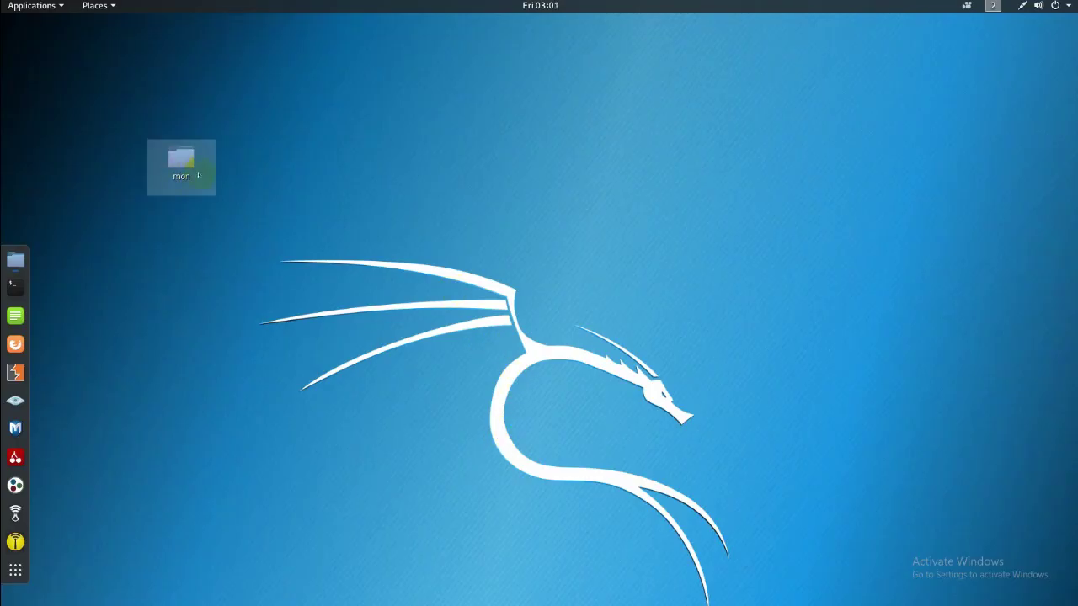
click(411, 223)
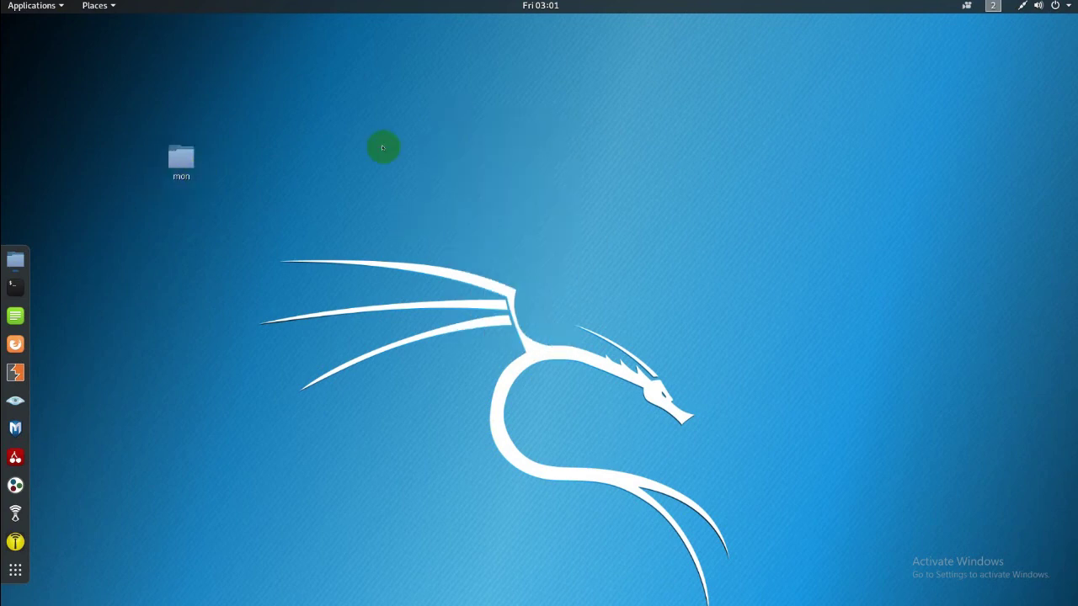
View the desktop's contents in the Files file manager and close its window
right_click(415, 127)
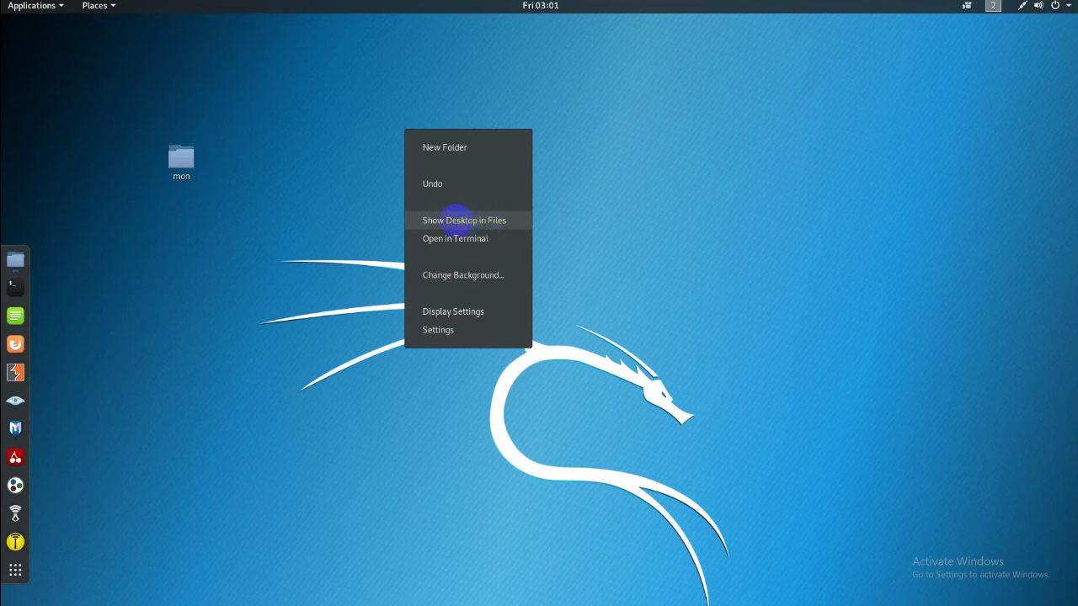
click(447, 219)
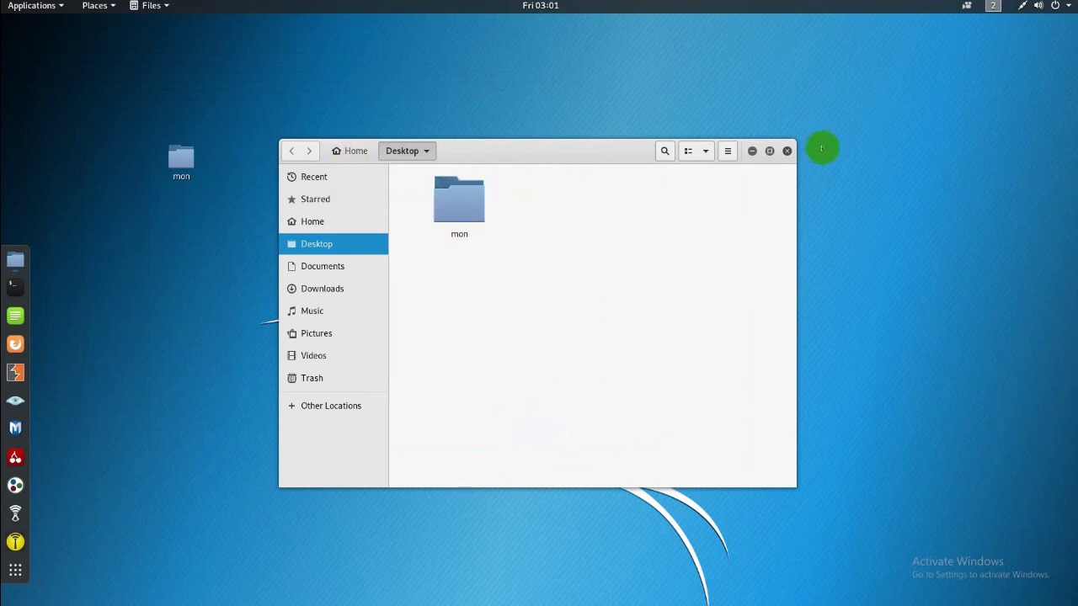
click(789, 152)
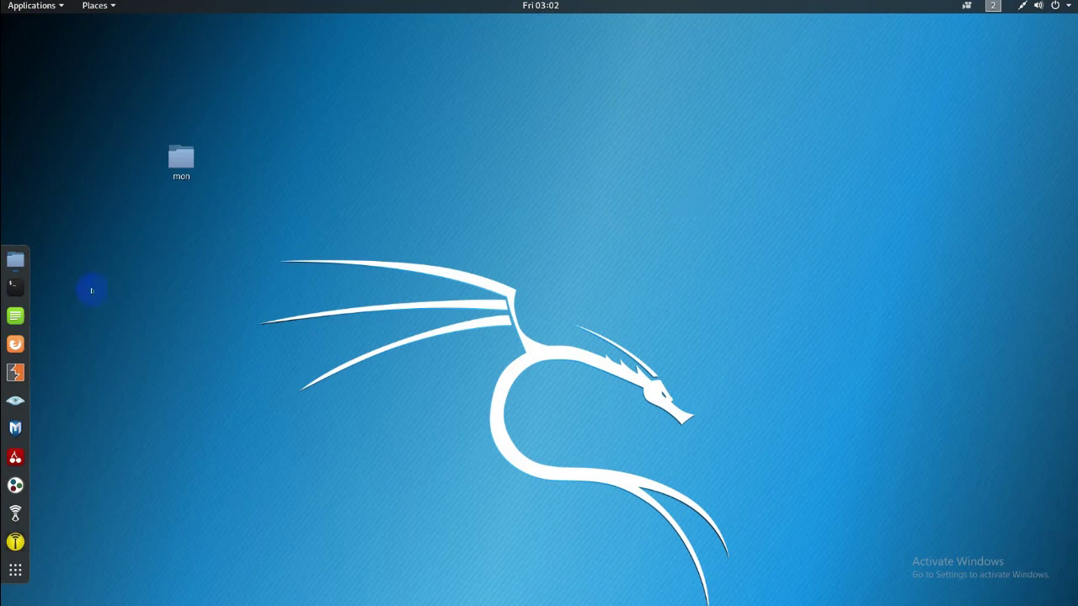
Open a new terminal window on Workspace 2
click(15, 286)
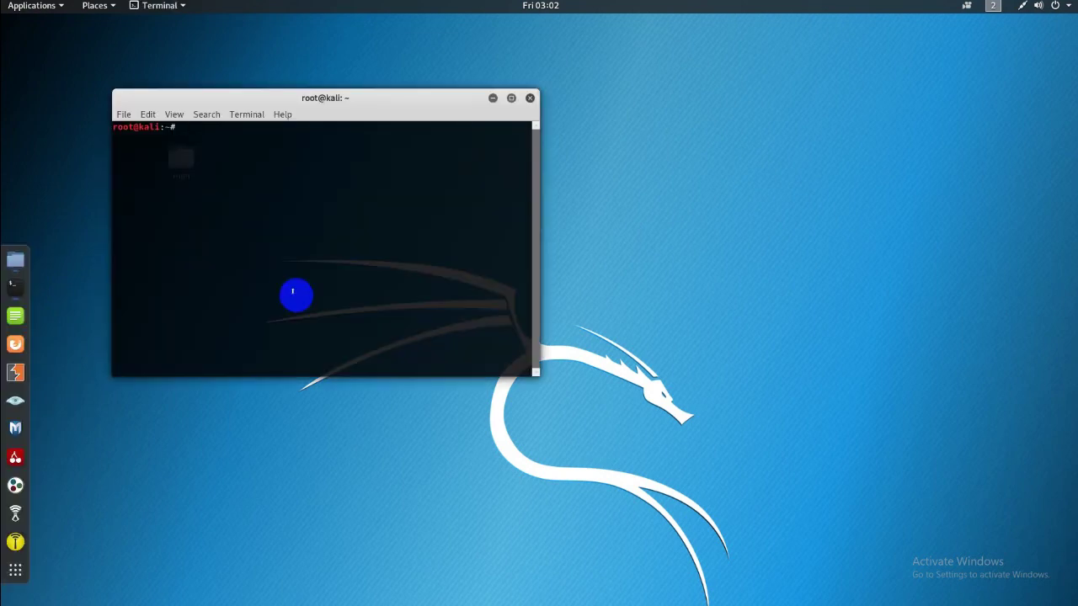